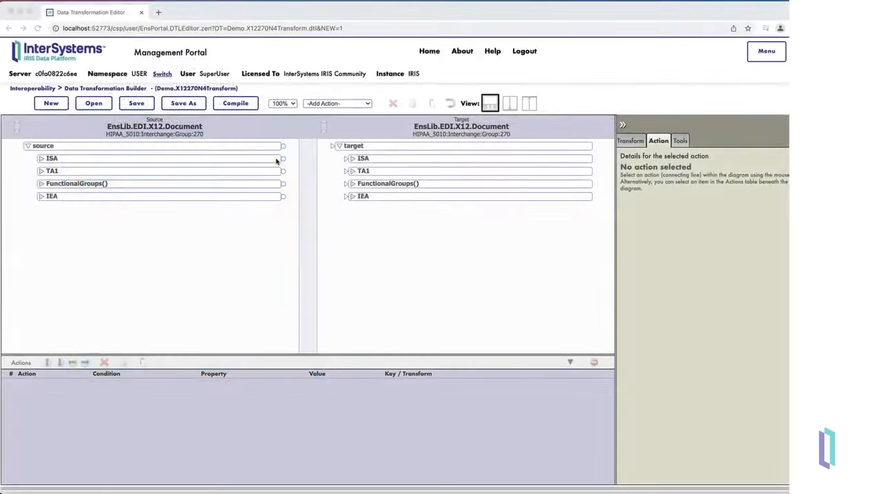
Map the source ISA segment to the target ISA segment and add a group action after that mapping.
drag(283, 158, 367, 161)
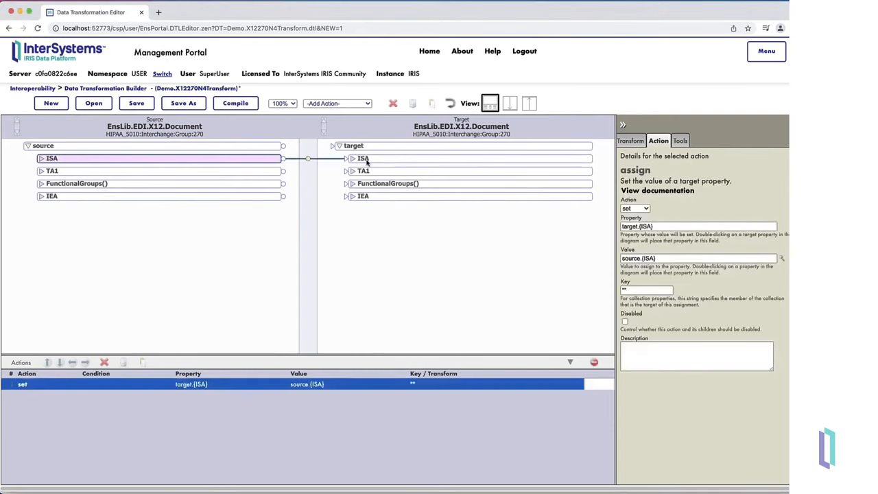
click(353, 103)
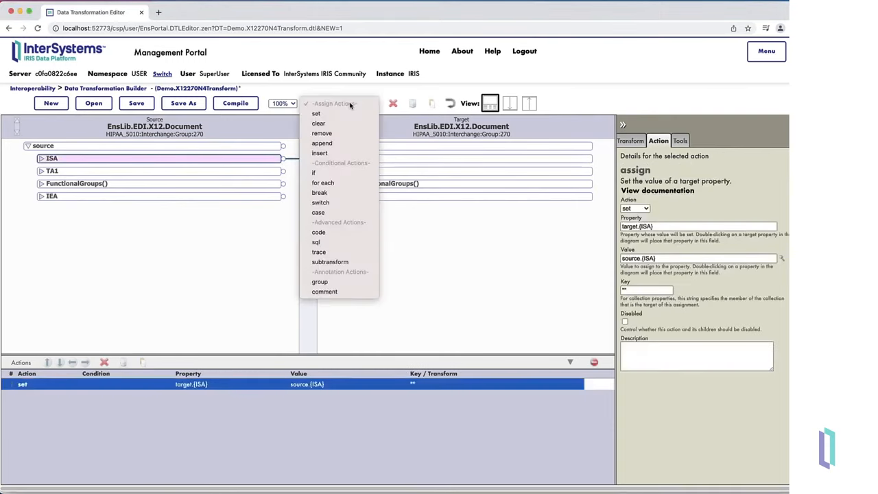
click(334, 281)
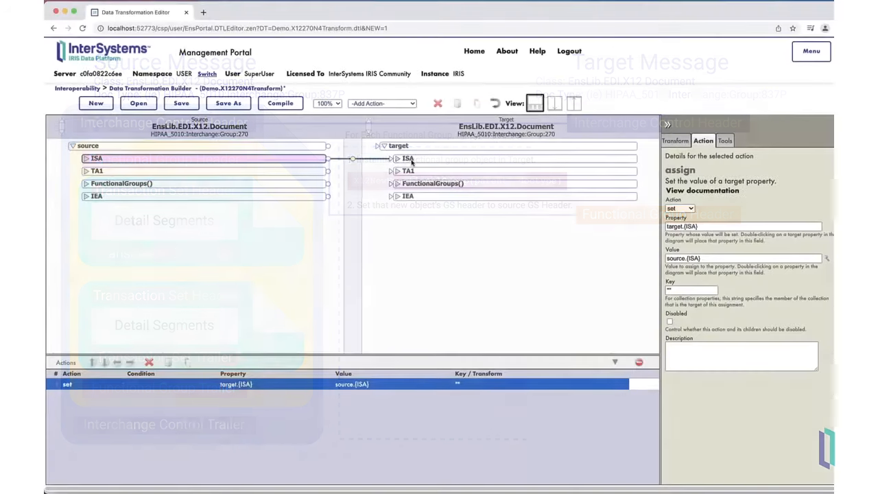
click(381, 104)
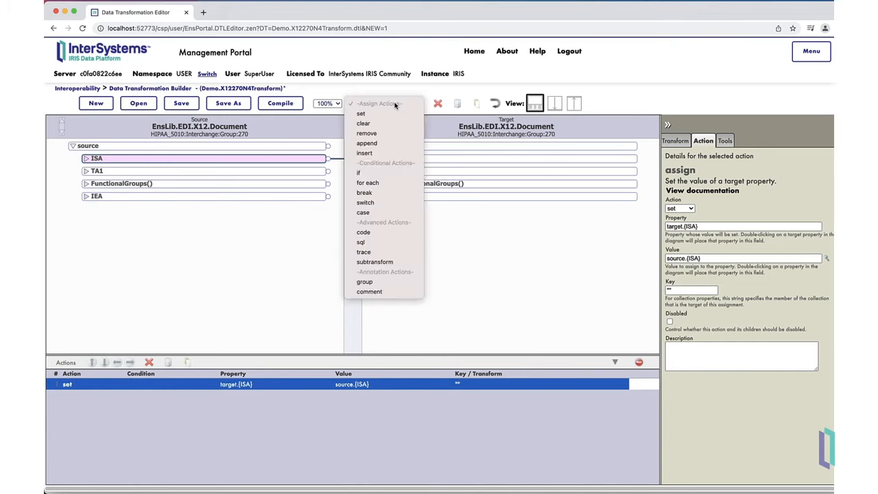
click(380, 282)
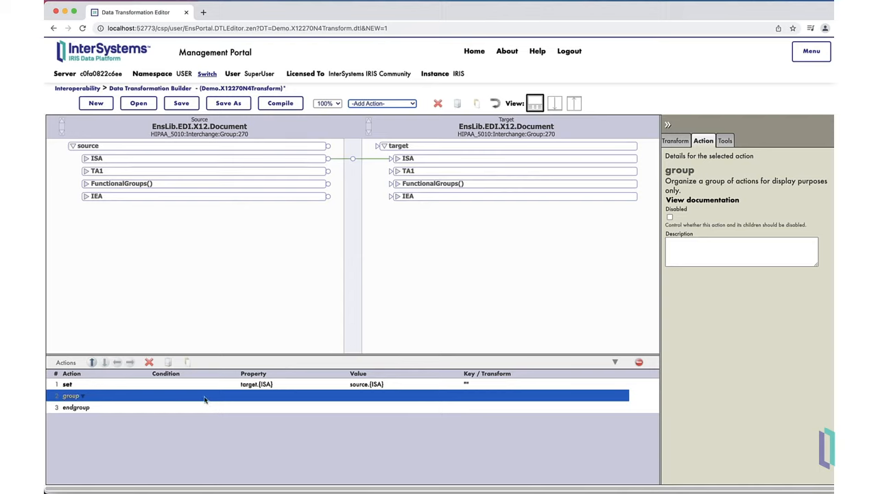
click(81, 397)
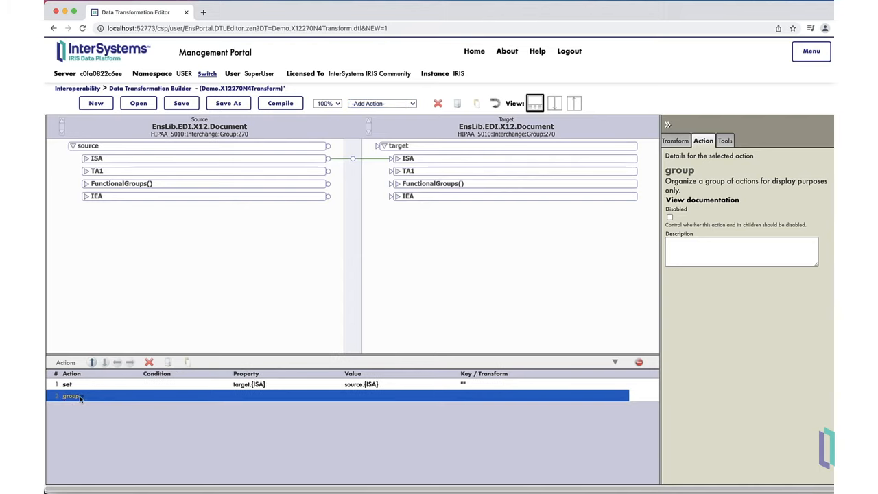
click(80, 396)
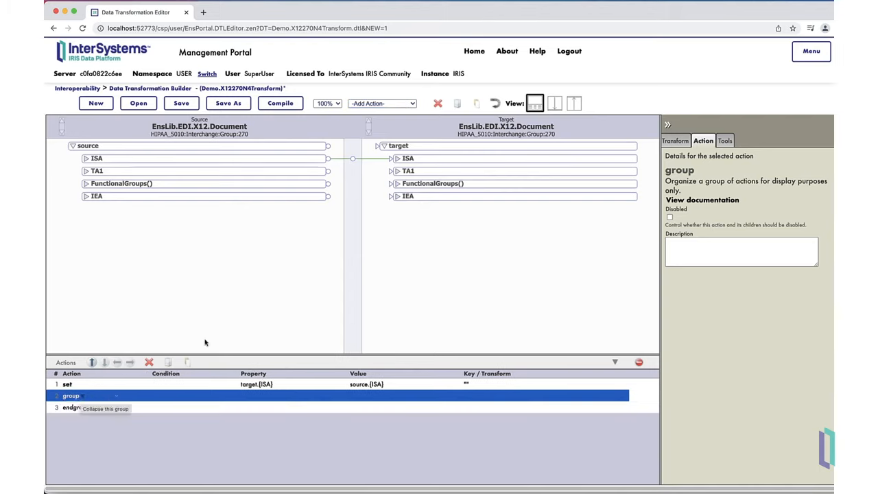
Add a for each action over the source FunctionalGroups() inside the group, with key fgKey and Unload enabled.
click(271, 185)
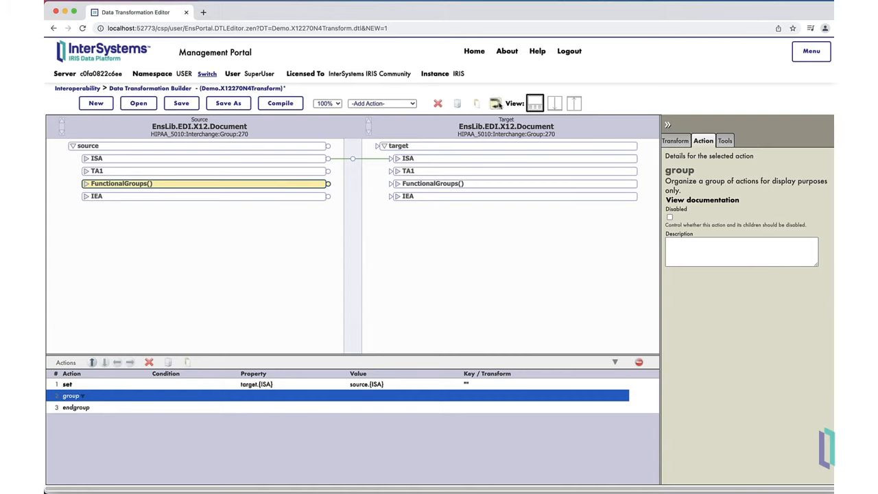
click(403, 105)
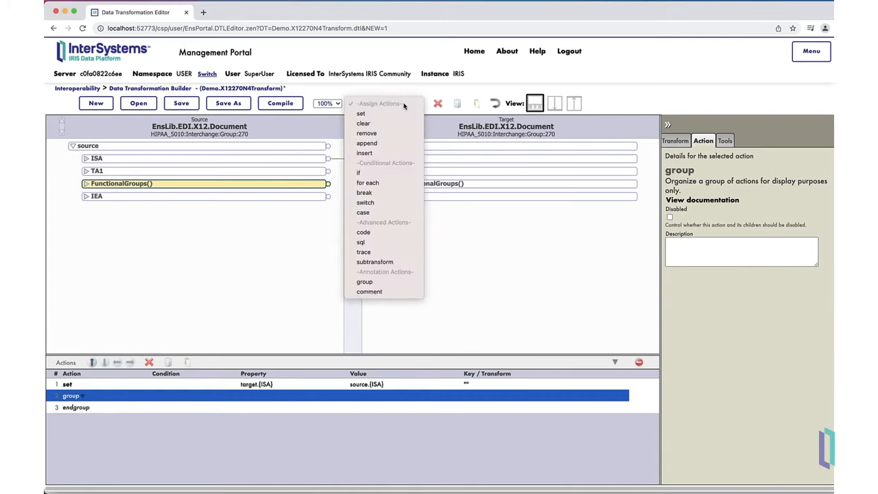
click(392, 183)
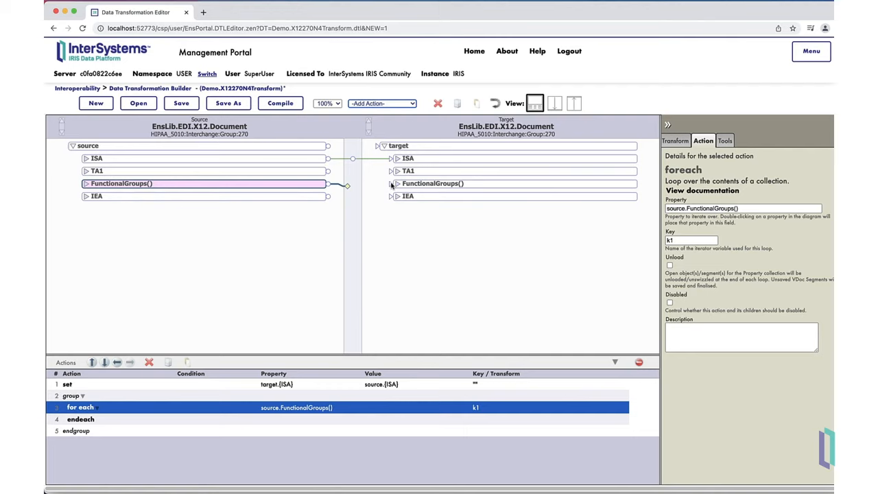
click(672, 240)
double_click(673, 241)
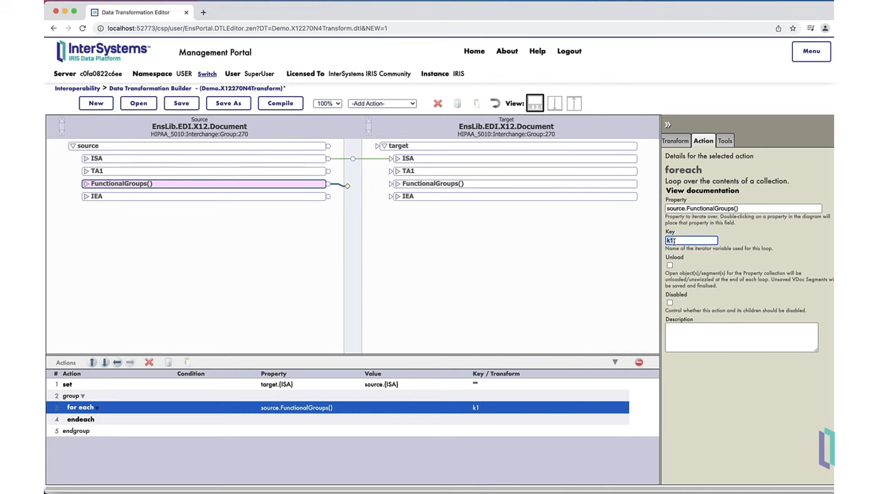
text(fgKey)
click(669, 265)
Add a set action for the target FunctionalGroups() inside the for each loop.
click(492, 184)
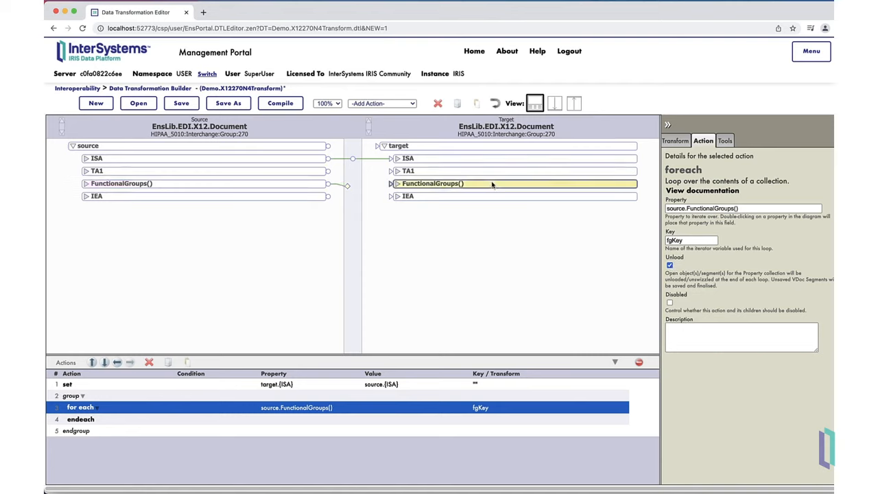
click(409, 104)
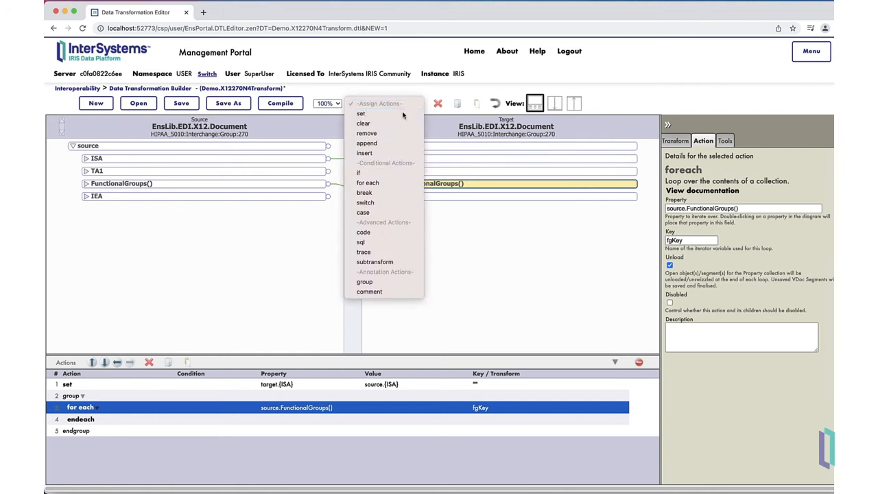
click(403, 113)
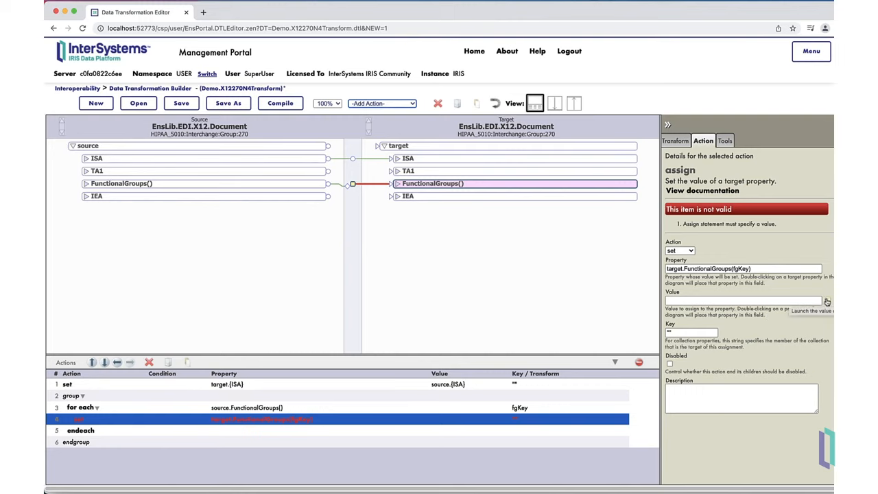
Set the action's value to the X12NewFunctionalGroup() function with InterchangeParent target and DocType "Group".
click(827, 302)
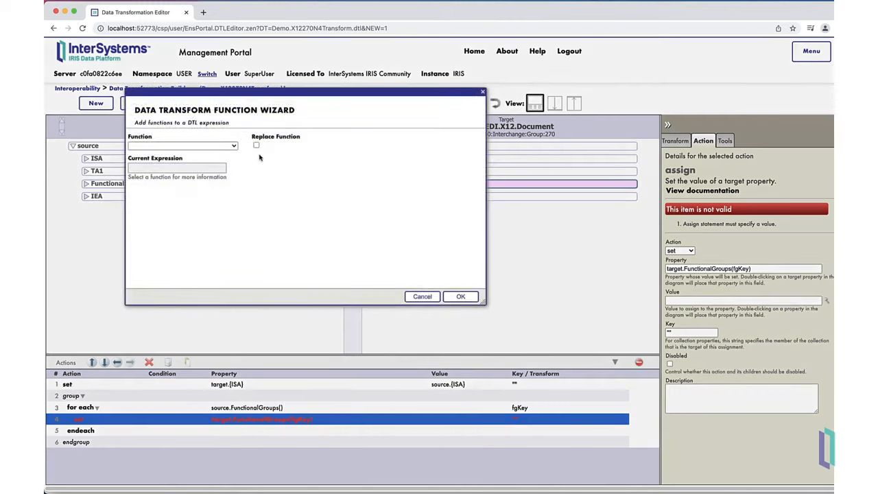
click(233, 145)
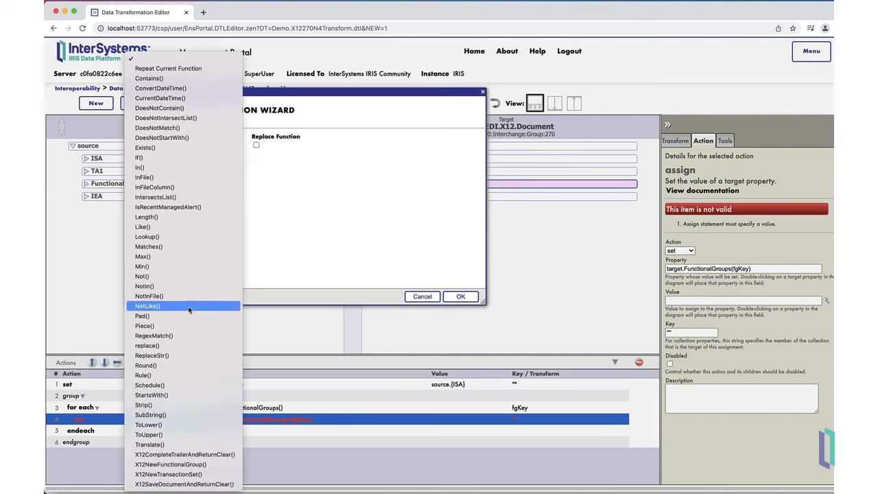
click(195, 464)
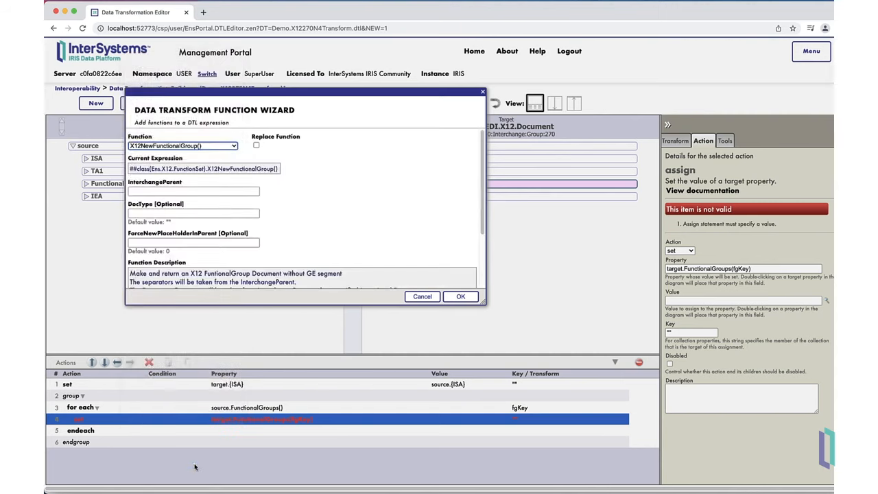
click(218, 191)
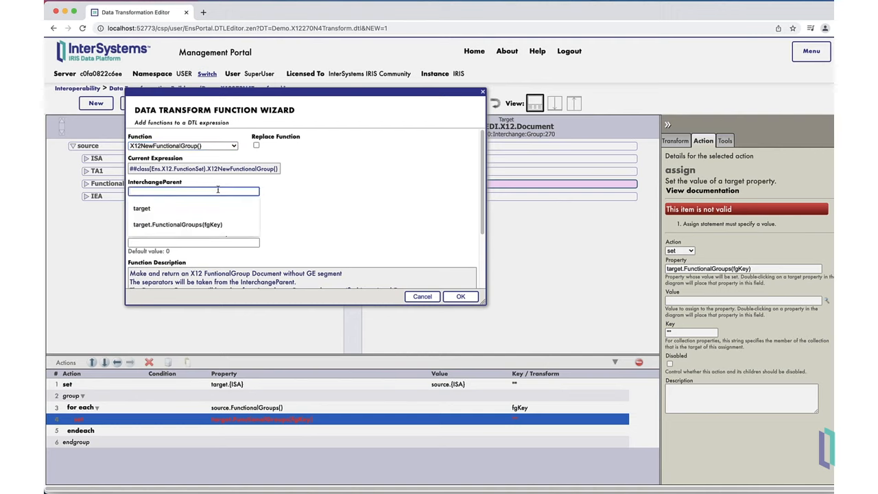
text(target)
key(Tab)
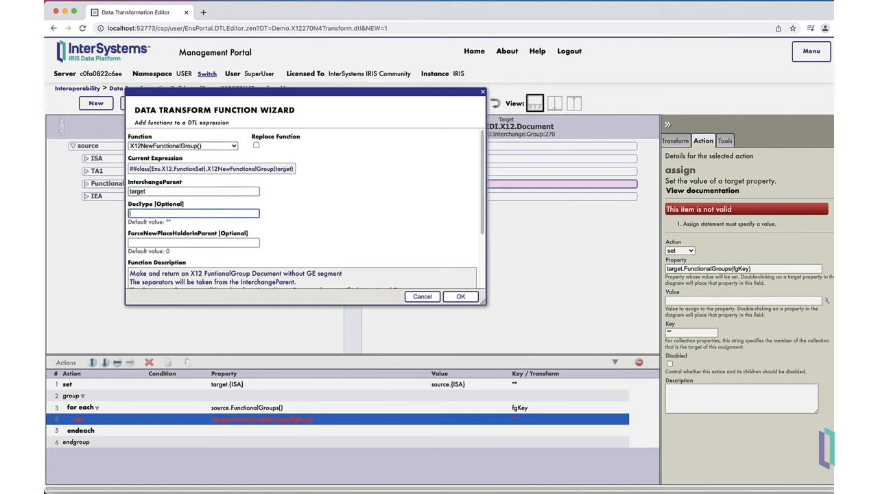
text("Group")
click(461, 297)
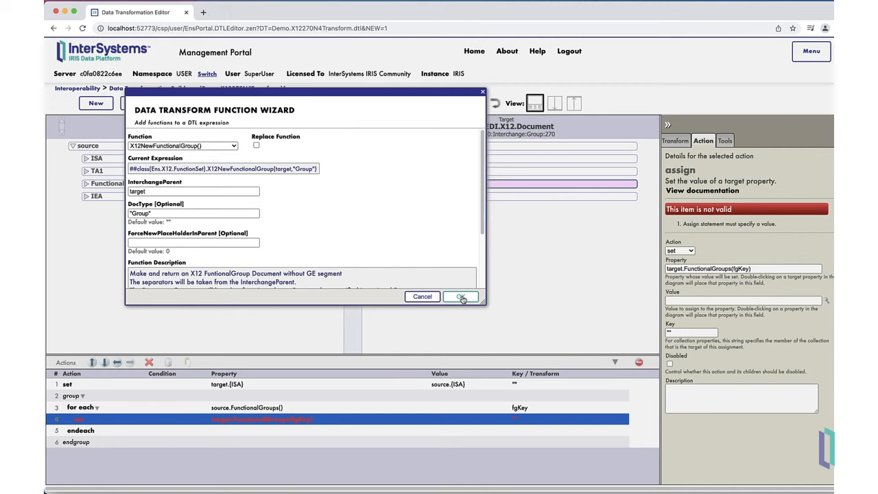
click(461, 296)
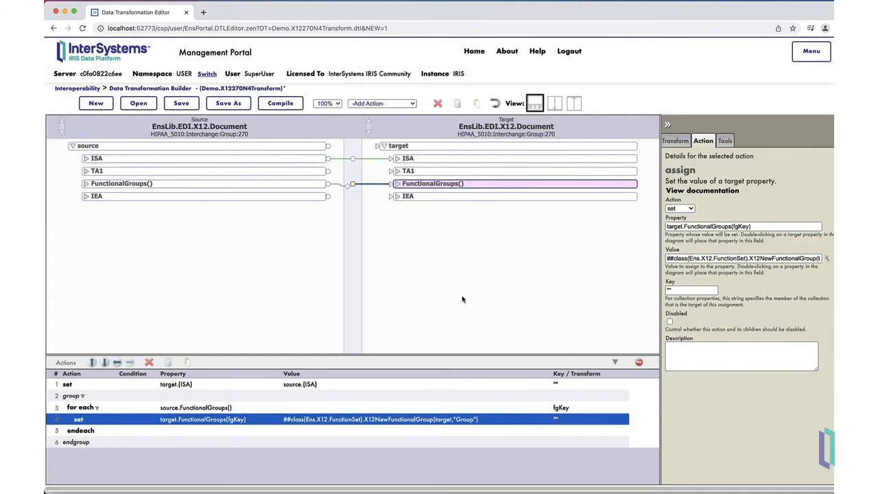
Expand FunctionalGroups() in source and target and map the source GS segment to the target GS segment.
click(86, 184)
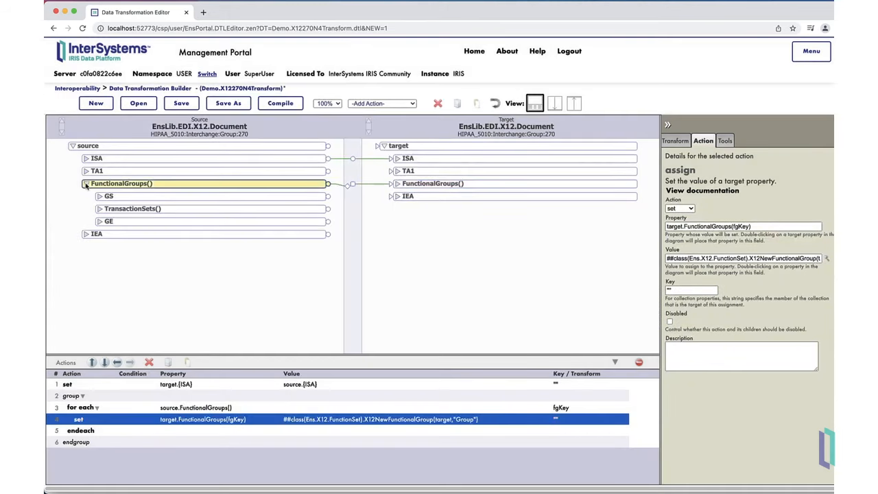
click(397, 184)
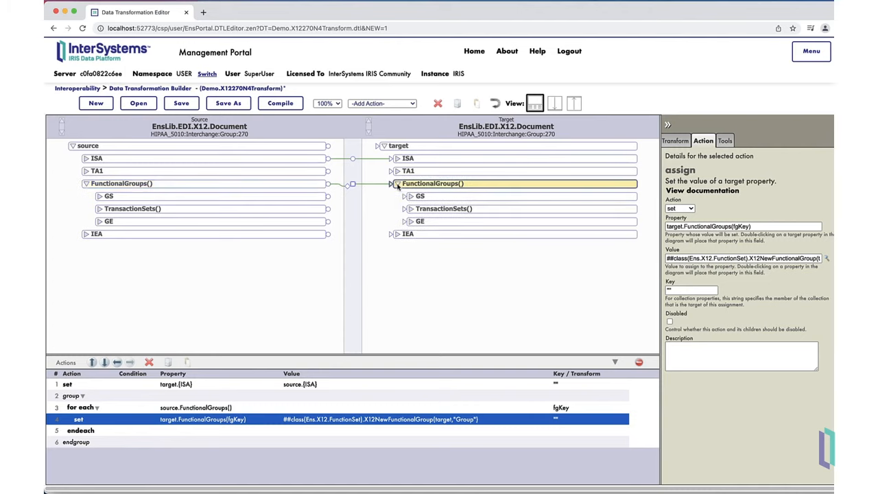
click(335, 198)
drag(335, 198, 419, 198)
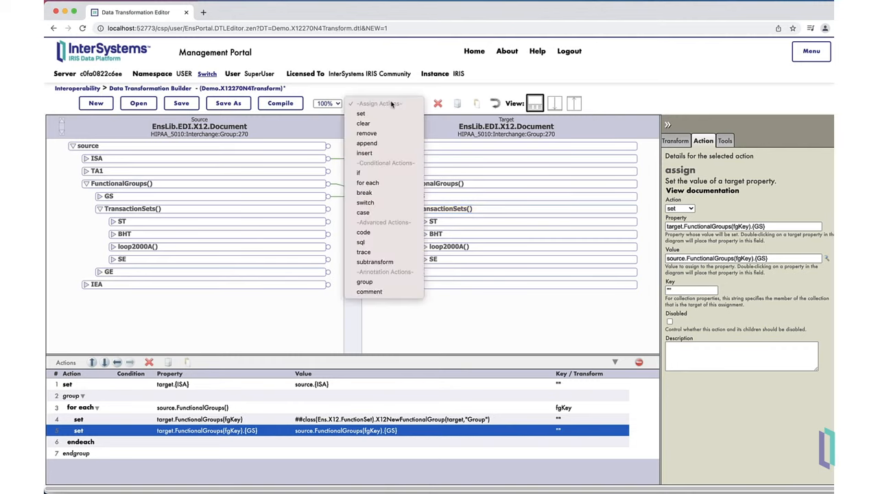
Add a nested group with a for each action over the source TransactionSets(), using key tsKey and Unload enabled.
click(375, 282)
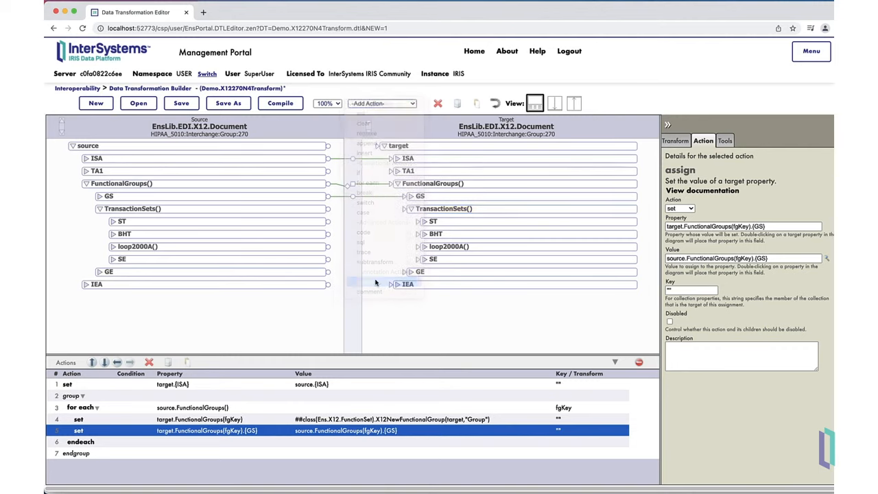
click(217, 212)
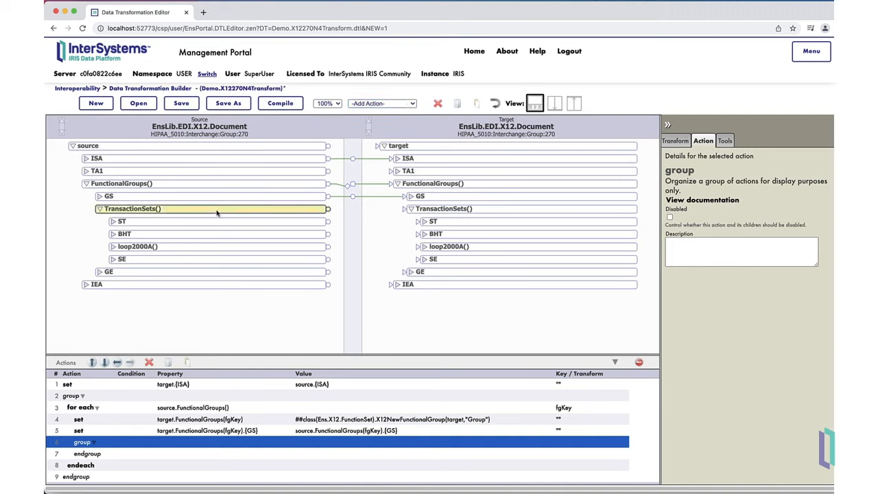
click(397, 105)
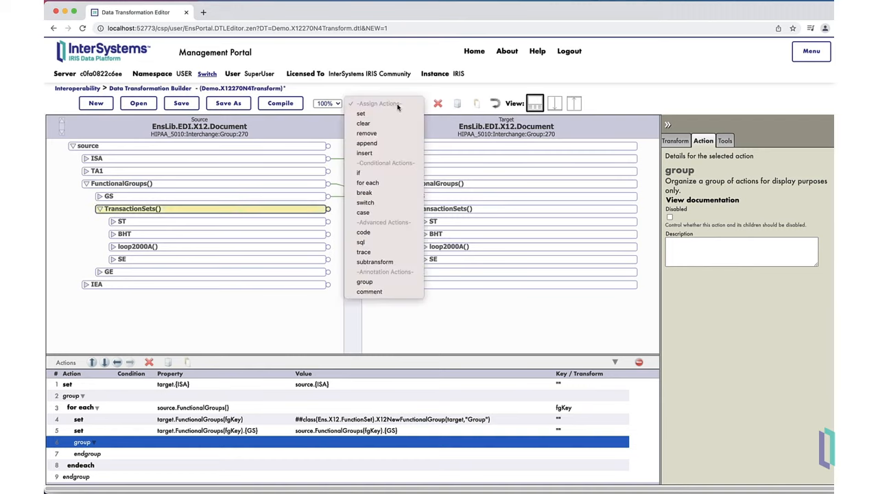
click(385, 183)
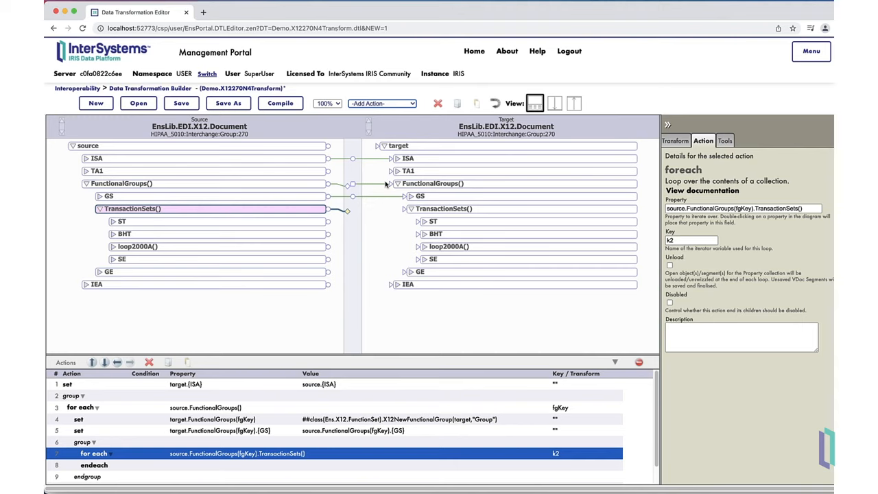
click(669, 265)
double_click(677, 241)
text(tsKe)
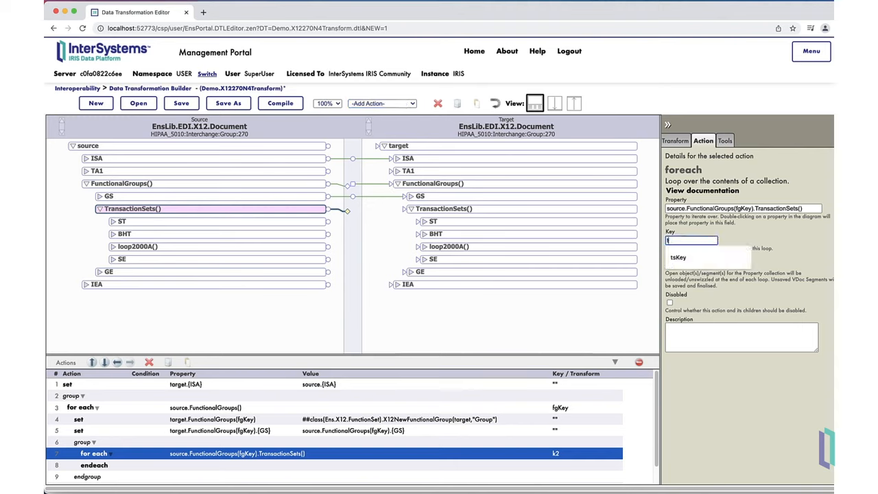
text(y)
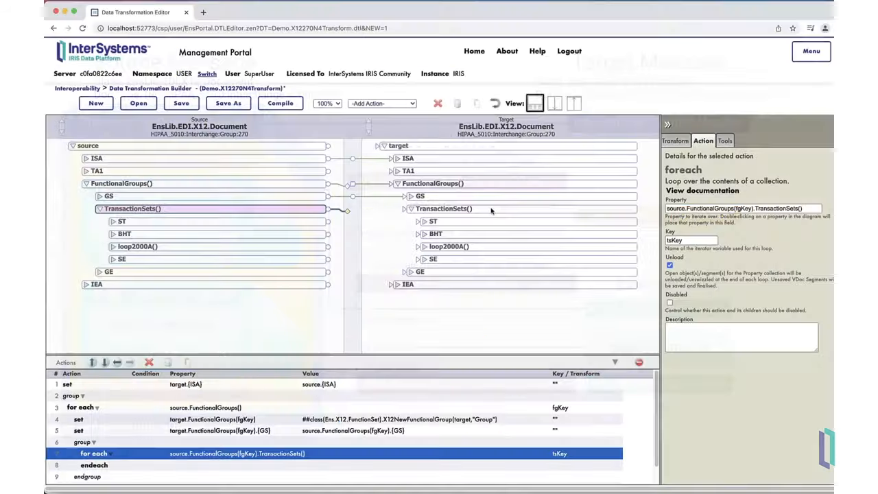
Add a set action for the target TransactionSets() inside the tsKey loop.
click(483, 211)
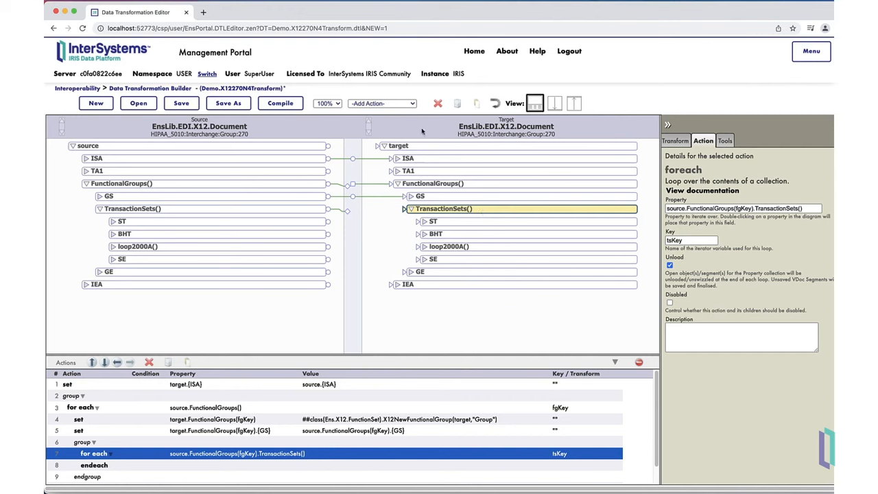
click(405, 104)
click(398, 113)
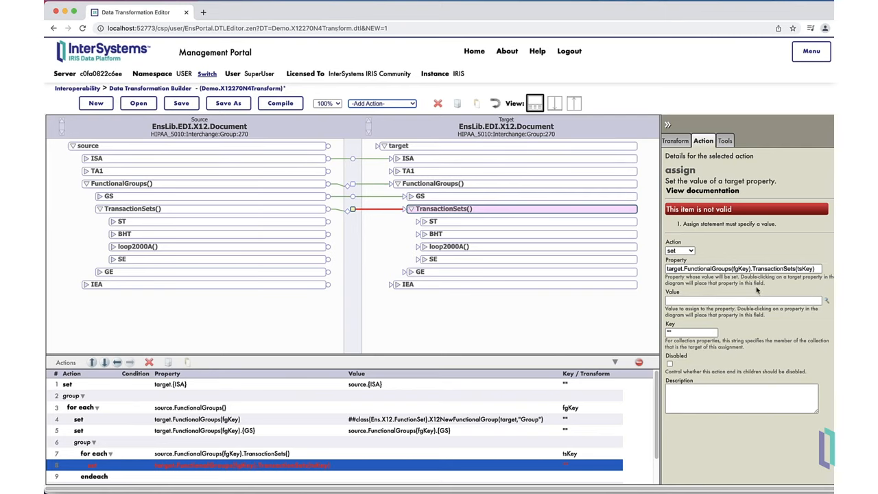
Set the action's value to the X12NewTransactionSet() function with GroupParent target.FunctionalGroups(fgKey) and DocType "270".
click(827, 301)
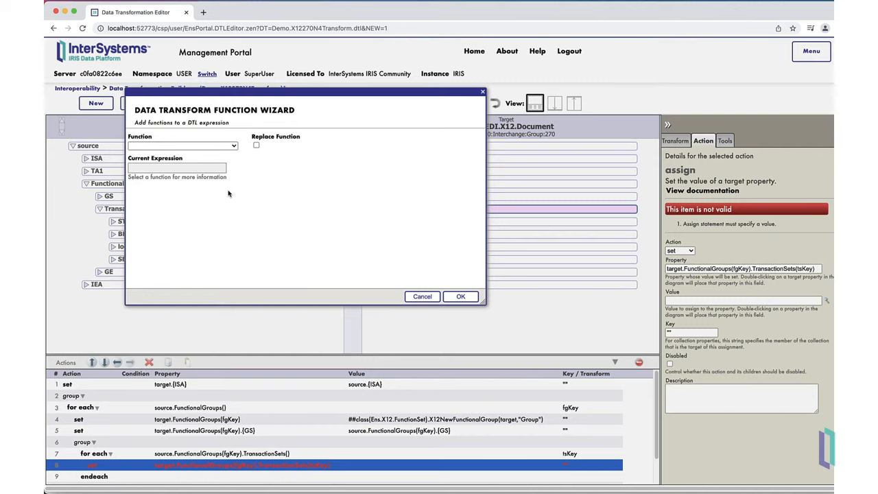
click(233, 146)
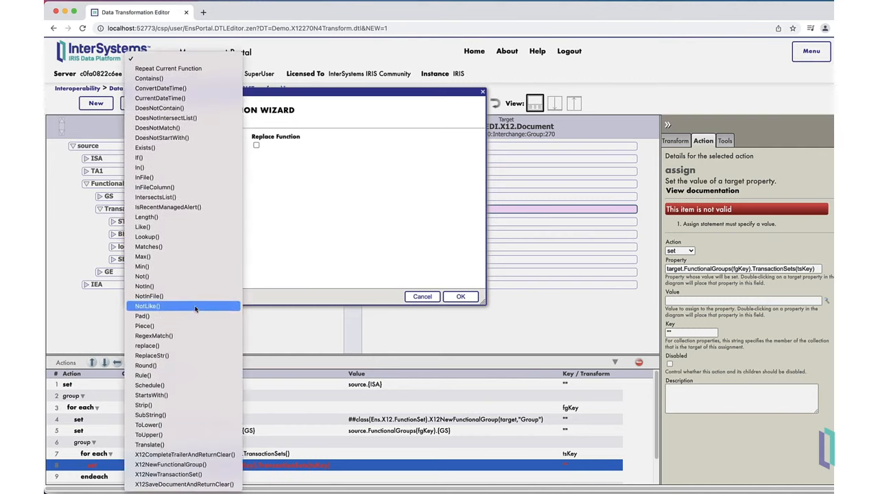
click(183, 474)
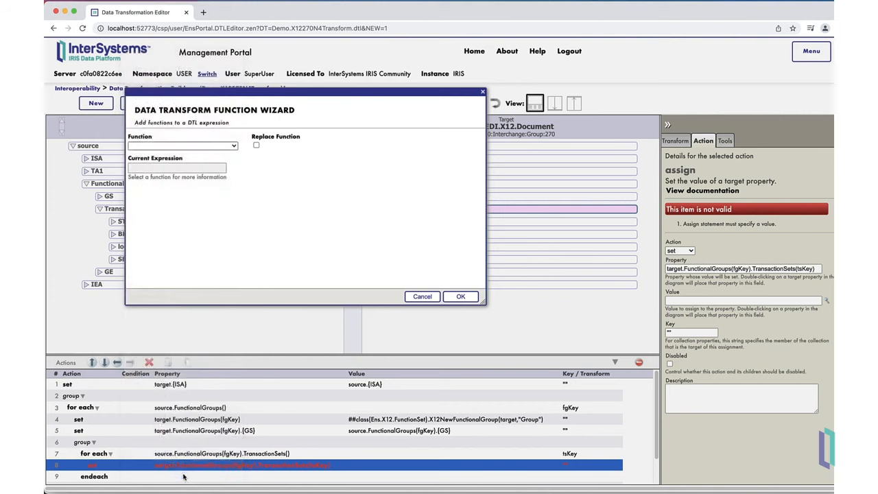
click(208, 191)
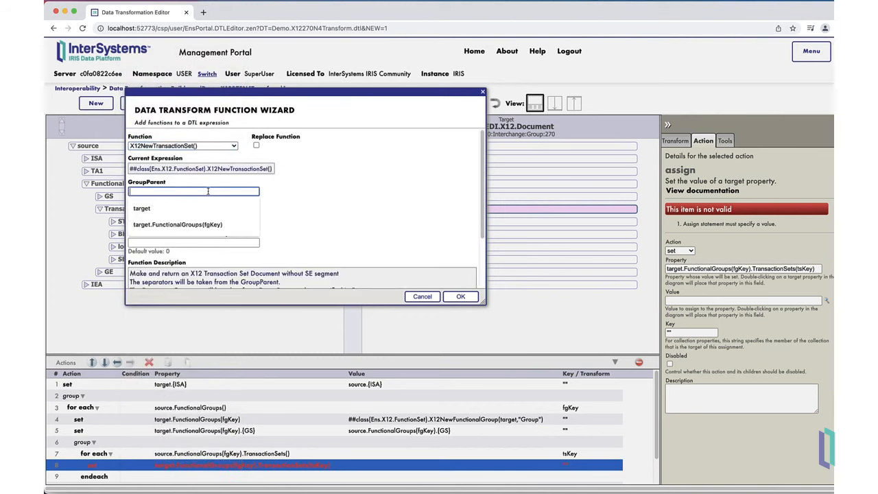
click(198, 224)
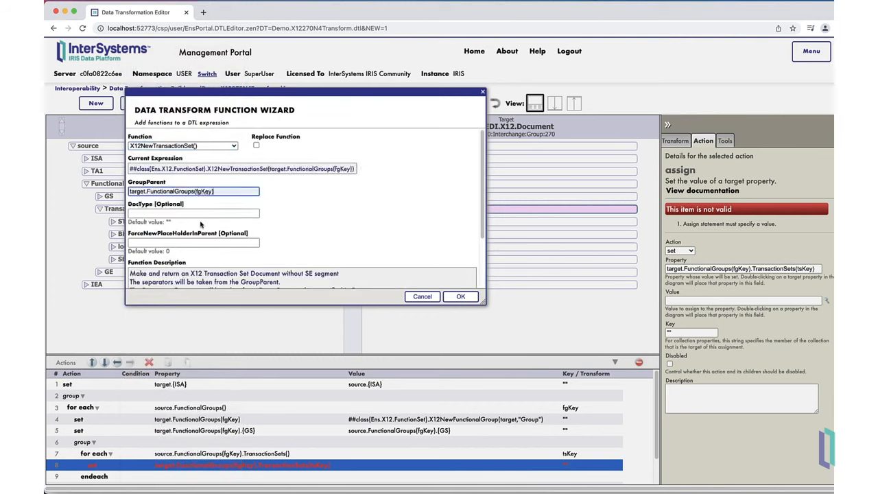
click(212, 213)
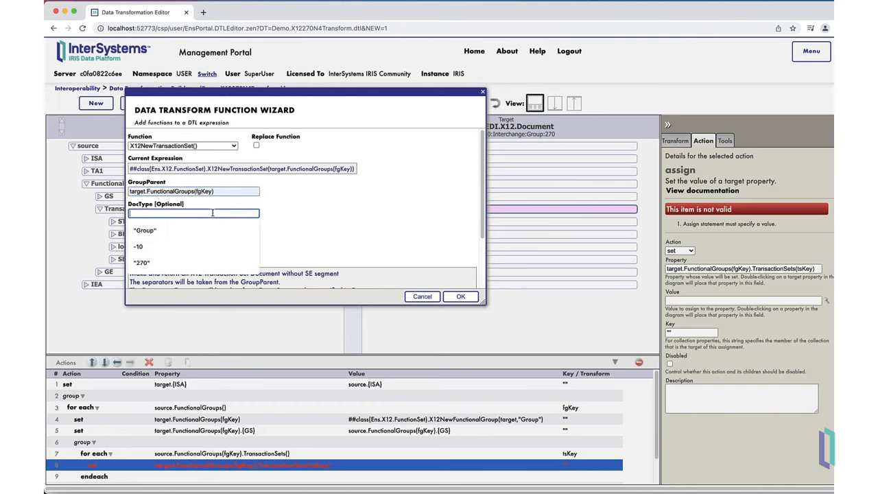
text("270")
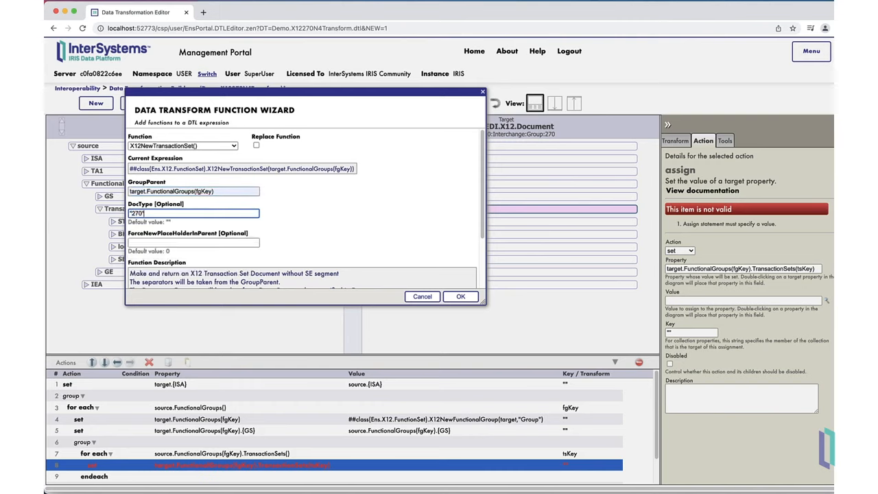
click(471, 301)
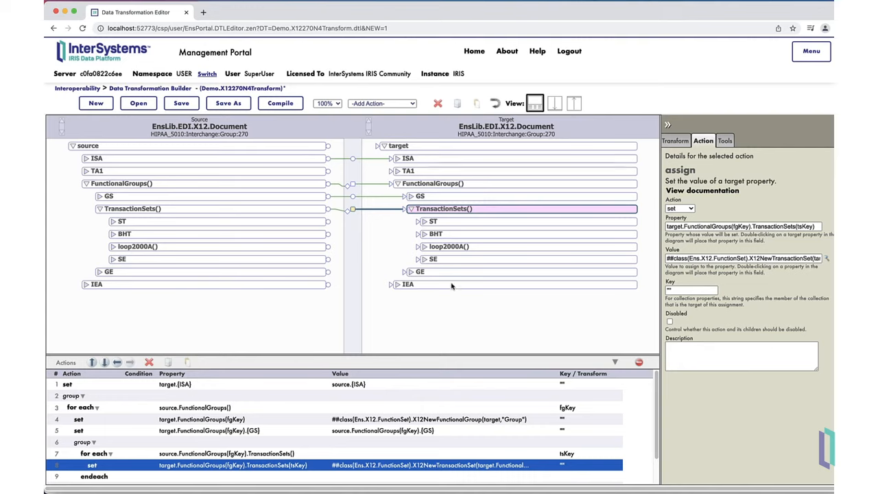
Map the source ST, BHT and loop2000A() elements to their counterparts in the target transaction set.
drag(328, 224, 431, 224)
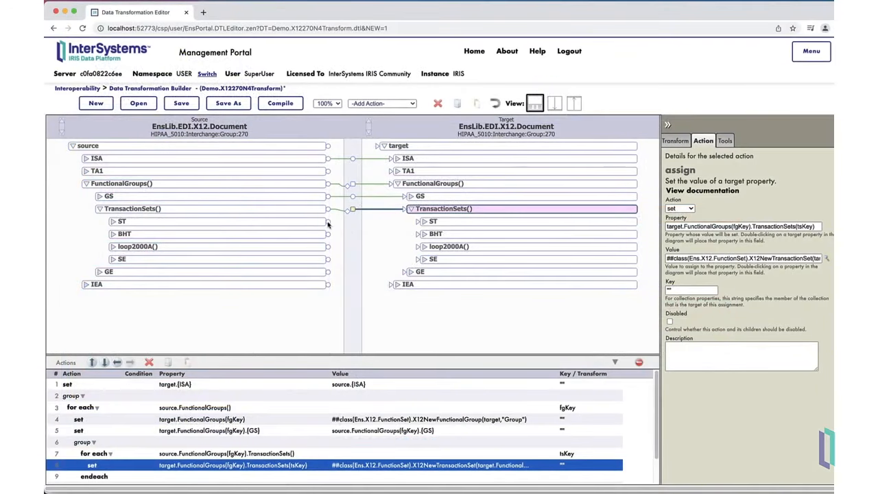
drag(329, 222, 422, 222)
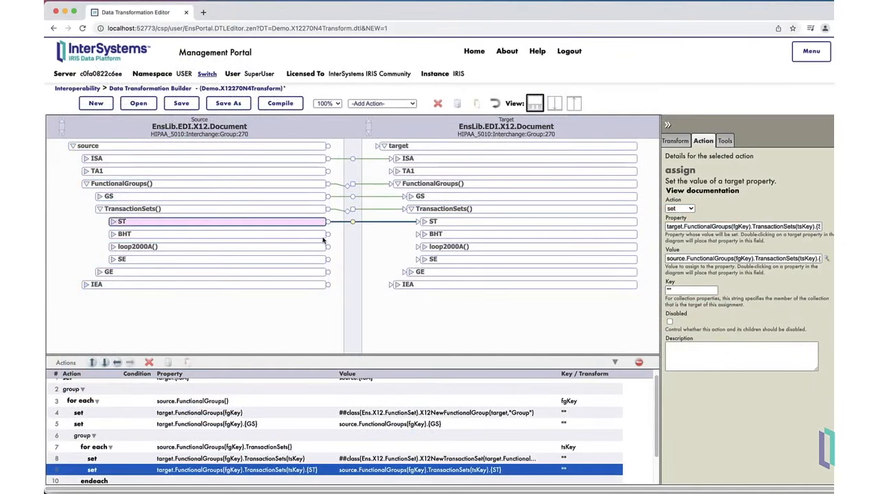
drag(327, 234, 437, 239)
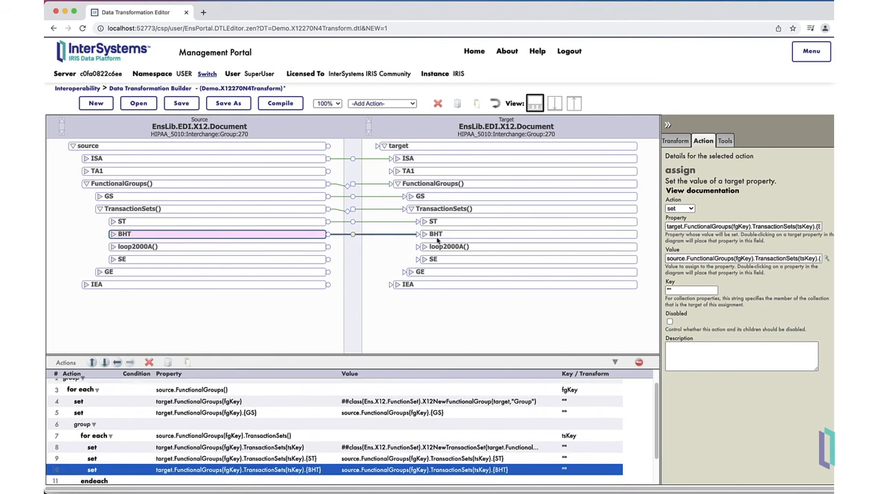
drag(328, 247, 442, 249)
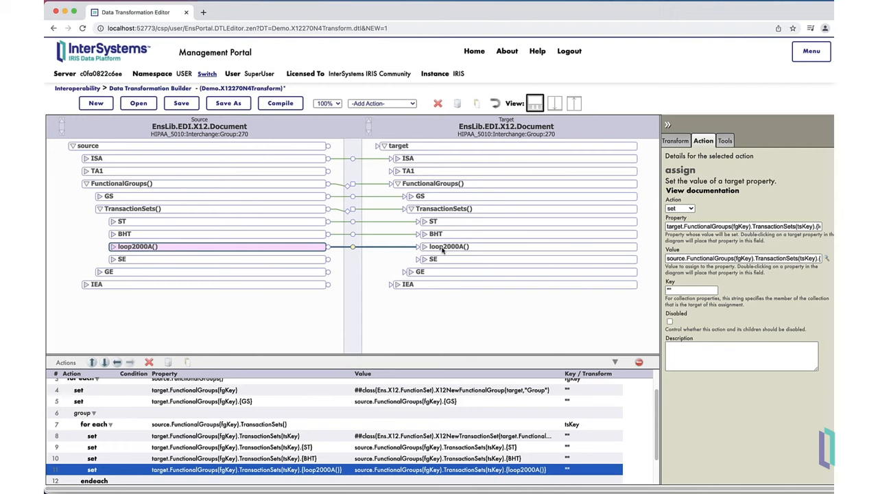
Expand loop2000A(), loop2000B() and loop2000C() in both the source and target documents.
click(113, 246)
click(423, 247)
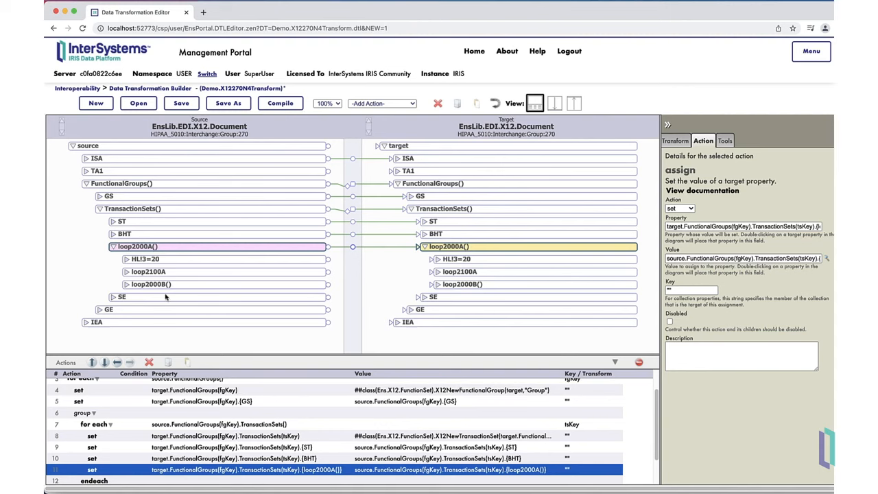
click(126, 284)
click(436, 284)
scroll(346, 274, down, 1)
click(140, 301)
click(446, 301)
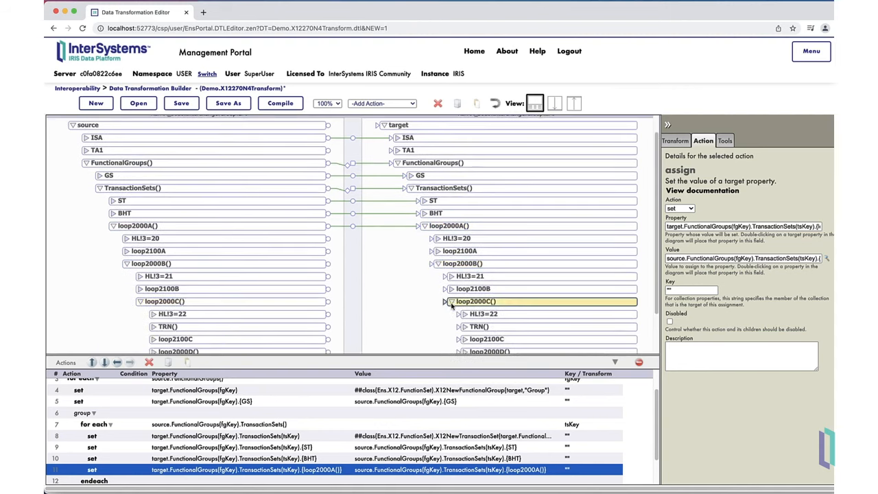
Expand loop2100C and its N4 segment in source and target and map StateorProvinceCode to the target StateorProvinceCode.
scroll(352, 290, down, 2)
click(152, 289)
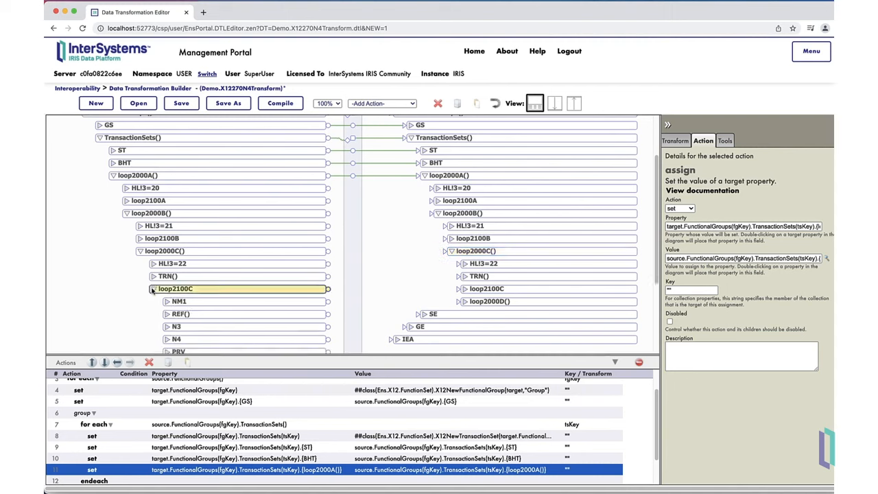
click(465, 289)
scroll(389, 284, down, 4)
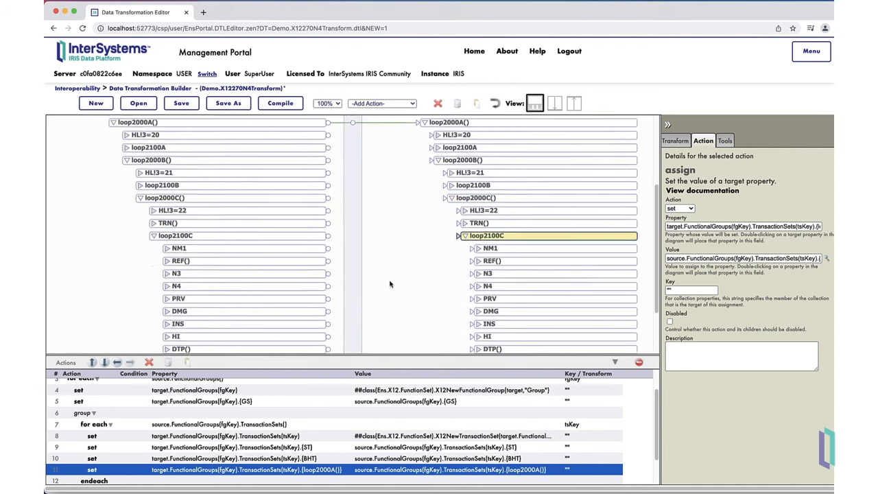
click(167, 251)
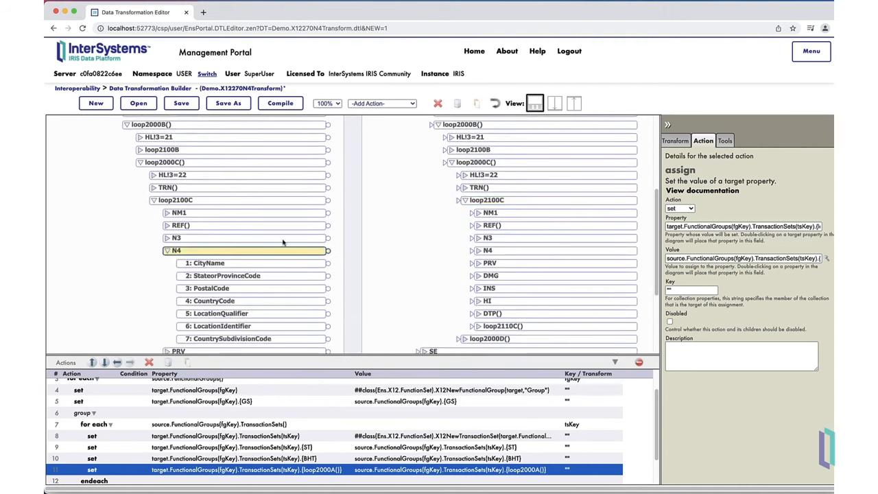
click(479, 251)
scroll(385, 280, down, 3)
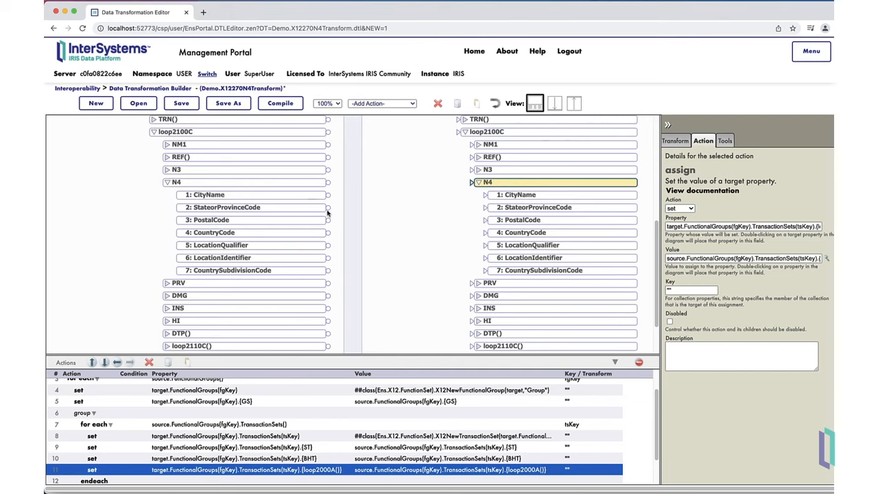
drag(328, 211, 504, 210)
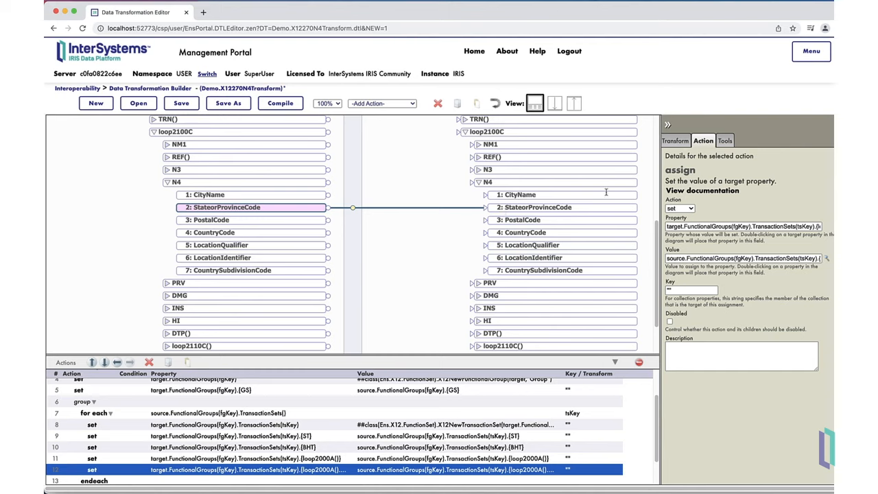
Set the loop2000A, loop2000B and loop2000C indexes to 1 in the StateorProvinceCode action's target property path.
scroll(760, 226, right, 2)
click(763, 227)
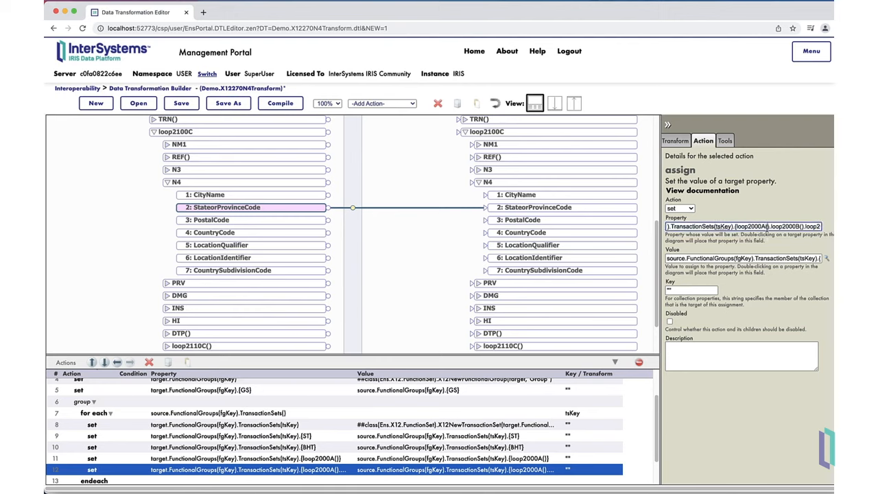
text(1)
click(806, 227)
text(1)
scroll(768, 226, right, 2)
click(745, 226)
text(100C.N4:StateorProvi)
scroll(744, 227, right, 3)
Set the loop2000A, loop2000B and loop2000C indexes to 1 in the StateorProvinceCode action's source value path.
scroll(728, 258, right, 5)
click(718, 258)
text(1)
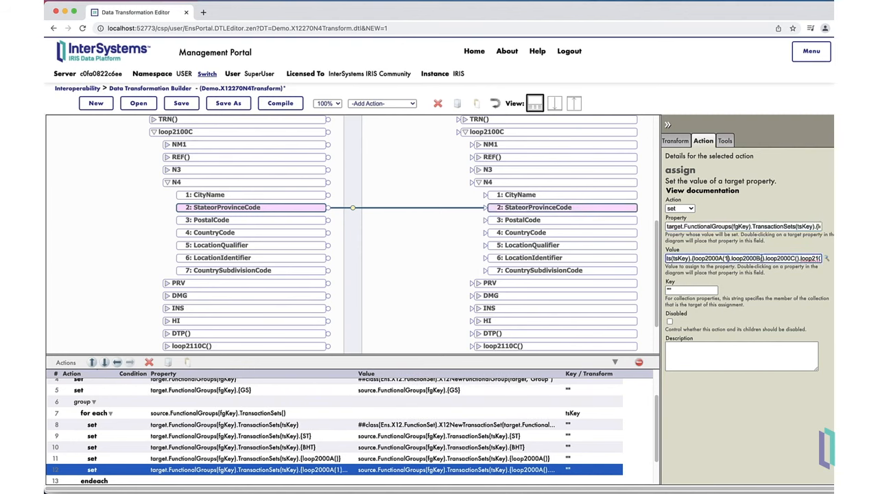
click(779, 258)
text(1)
click(801, 258)
text(1)
scroll(801, 258, right, 3)
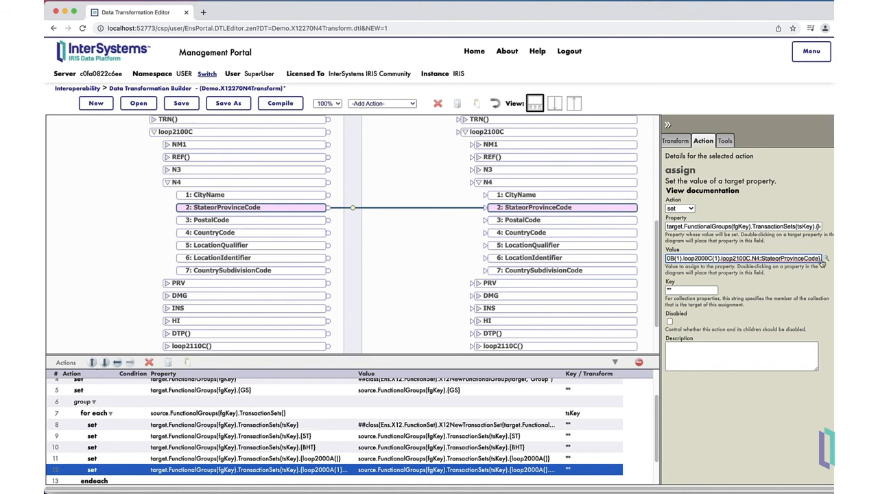
Wrap the StateorProvinceCode value in the Lookup() function using the StateCodeLookup table.
click(826, 258)
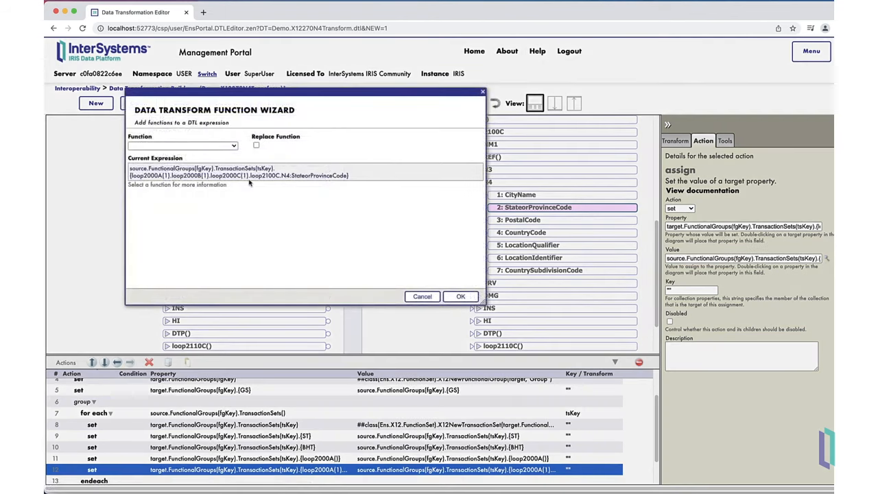
click(234, 146)
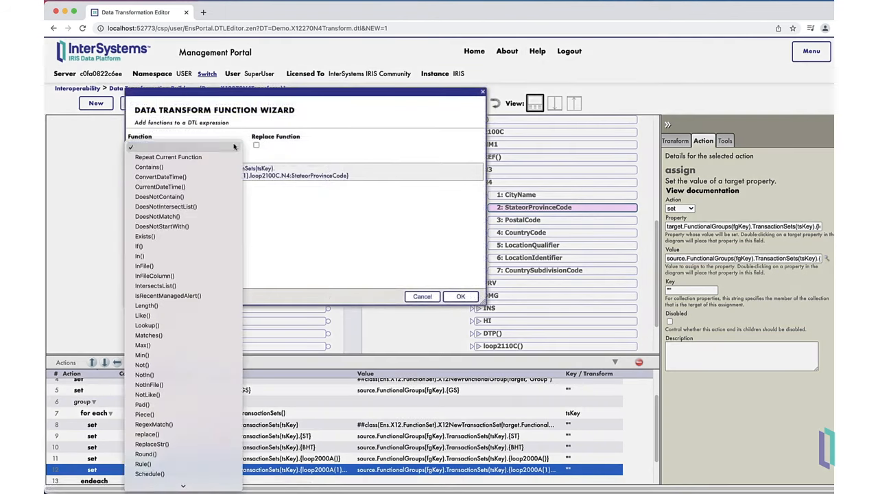
click(196, 325)
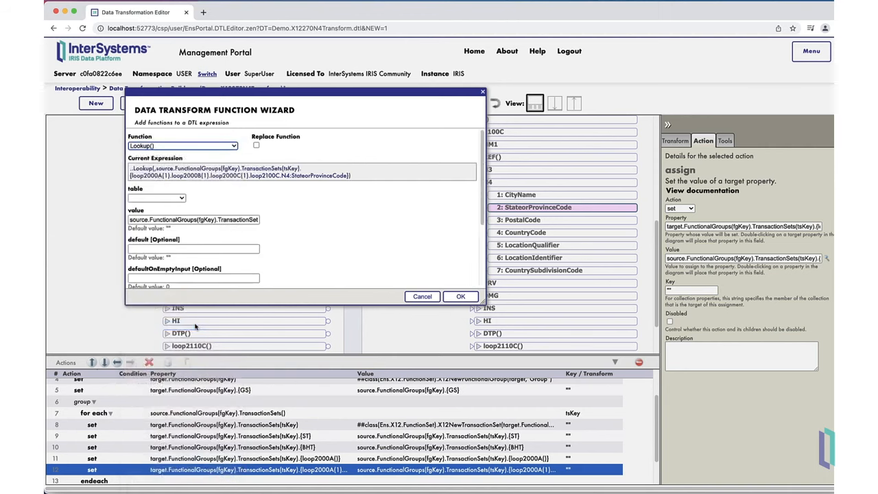
click(181, 198)
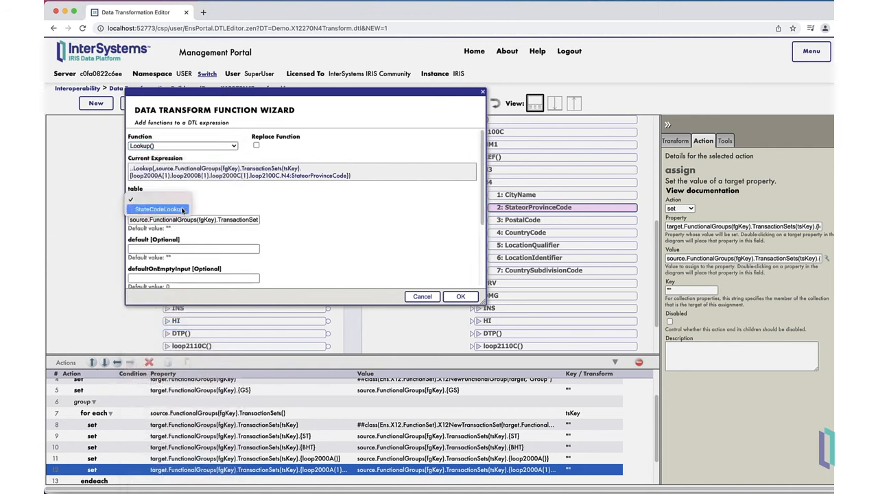
click(183, 209)
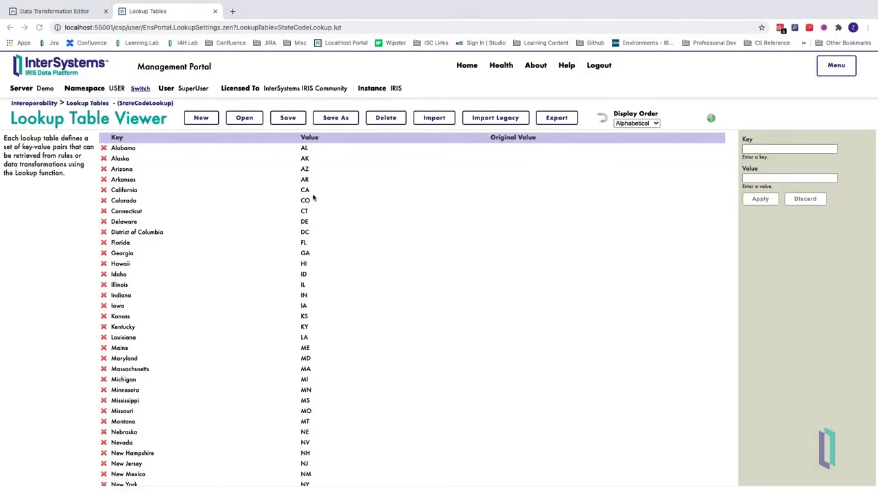
scroll(314, 197, down, 3)
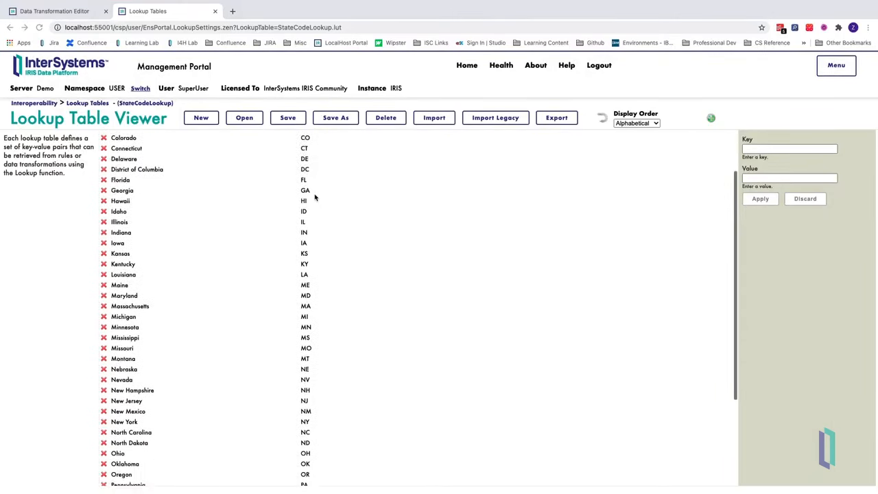
scroll(315, 198, down, 5)
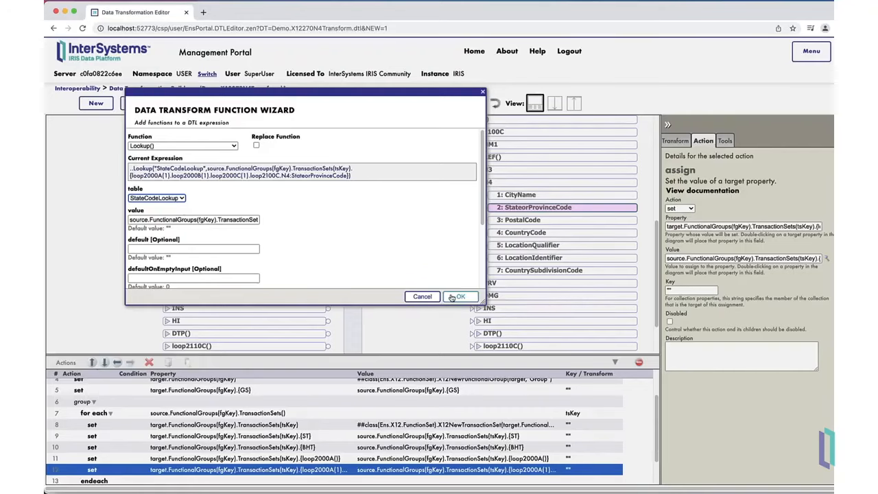
click(452, 297)
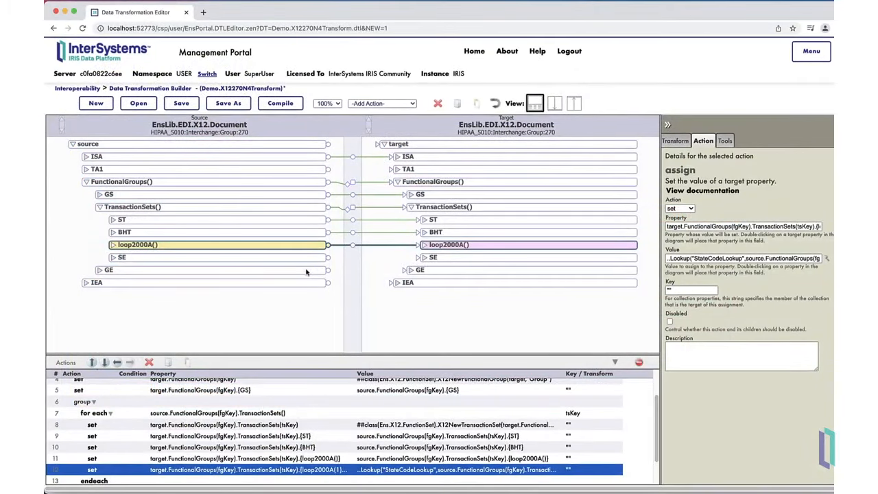
Add another set action for the target TransactionSets() after the StateorProvinceCode action in the tsKey loop.
click(484, 207)
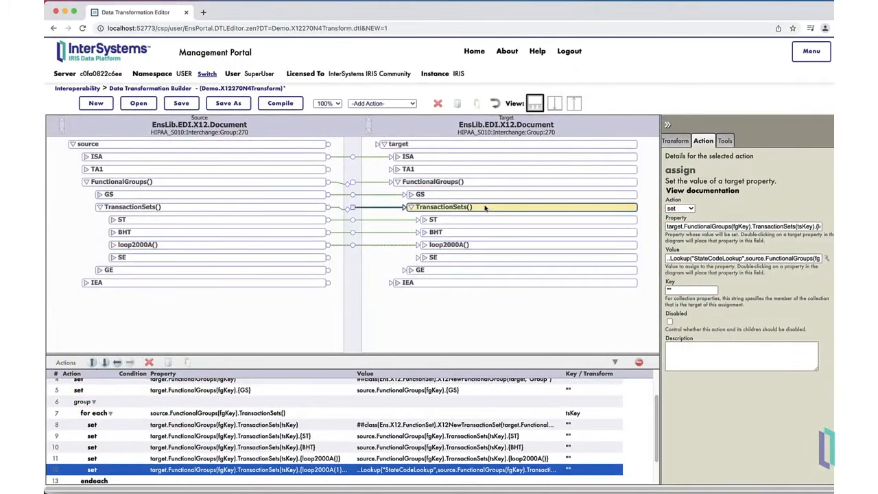
click(404, 105)
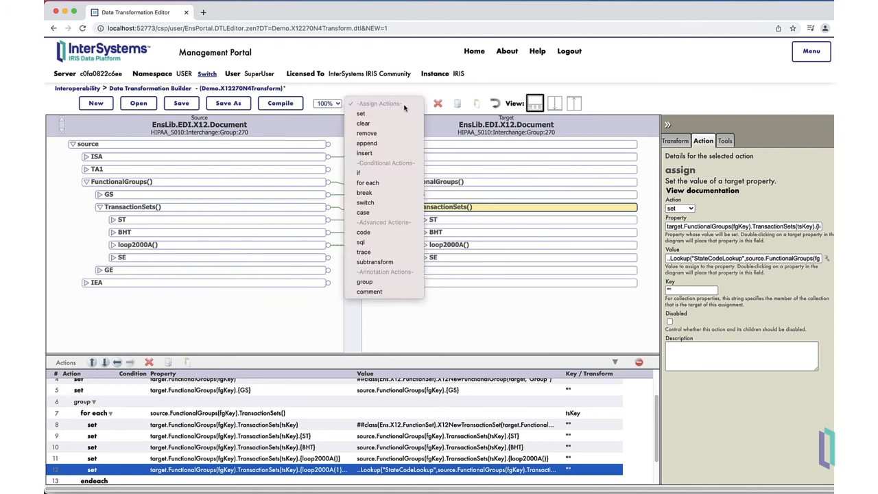
click(402, 114)
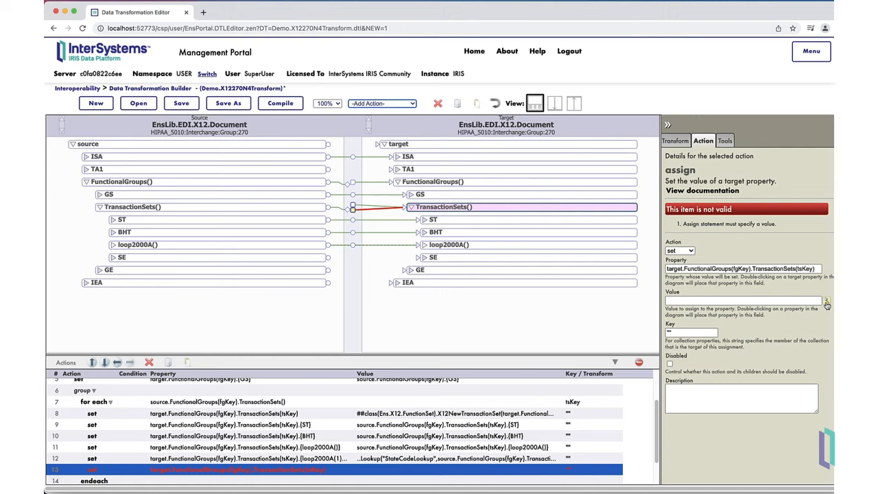
Set the TransactionSets() action's value to X12CompleteTrailerAndReturnClear() with document target.FunctionalGroups(fgKey).TransactionSets(tsKey) and Save 1.
click(827, 302)
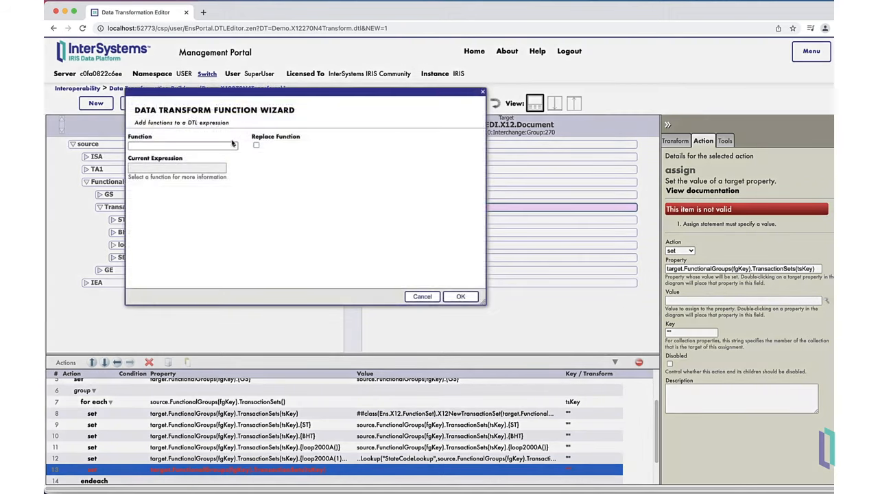
click(233, 144)
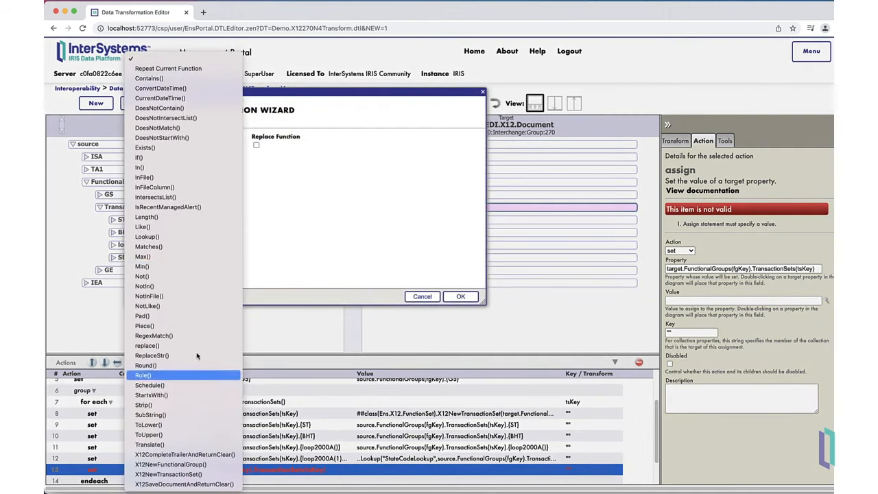
click(219, 454)
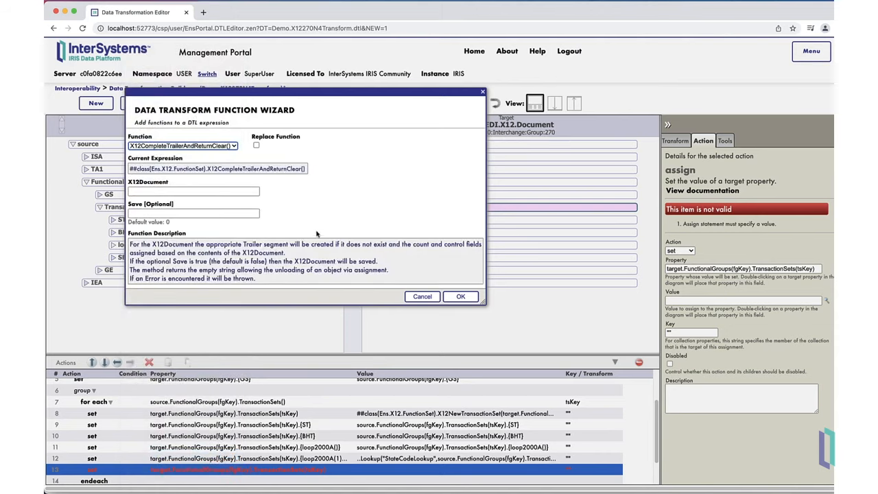
click(248, 193)
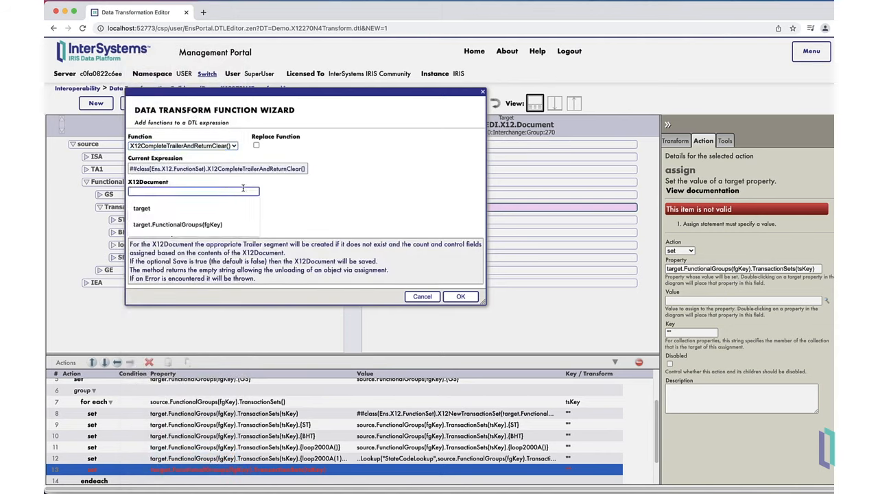
text(target.FunctionalGroups(fgKey).TransactionSets(tsKey))
click(232, 214)
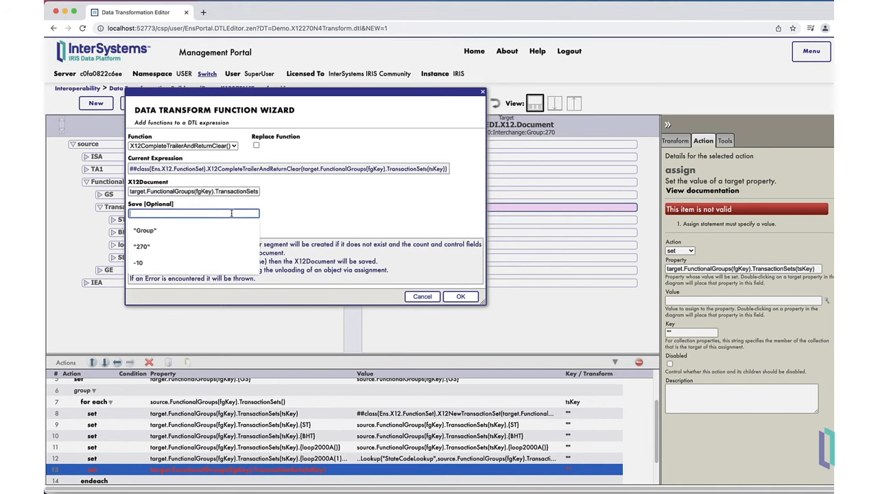
text(1)
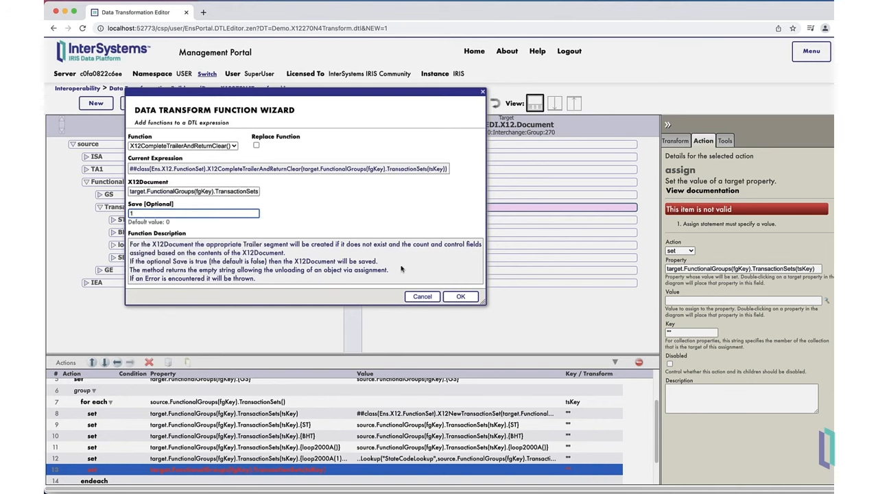
click(459, 296)
click(458, 295)
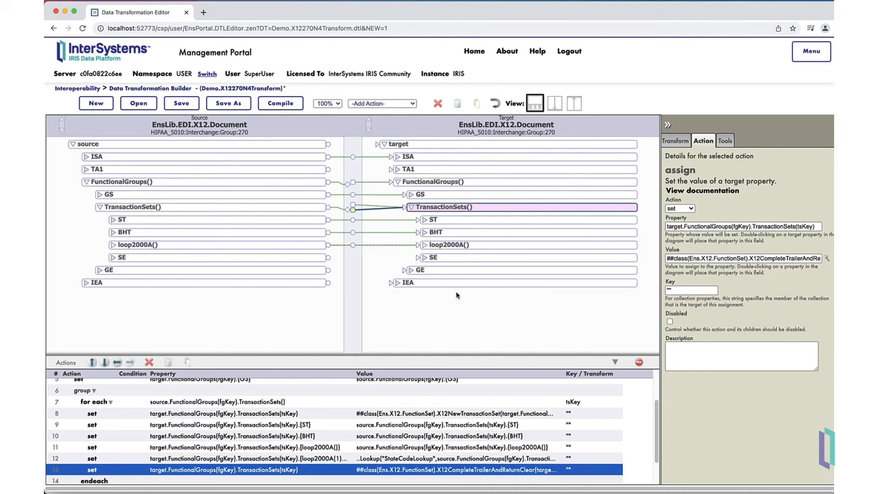
Add a set action for the target FunctionalGroups() after the inner endgroup in the fgKey loop.
scroll(215, 409, down, 3)
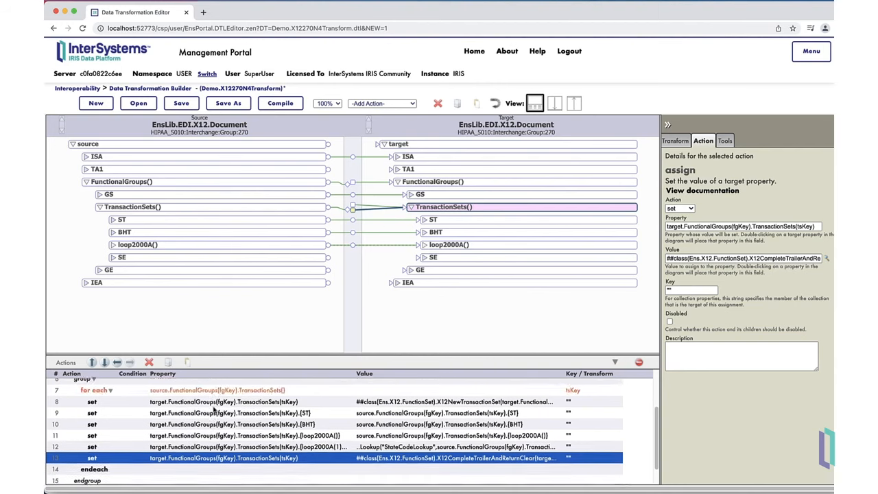
click(88, 457)
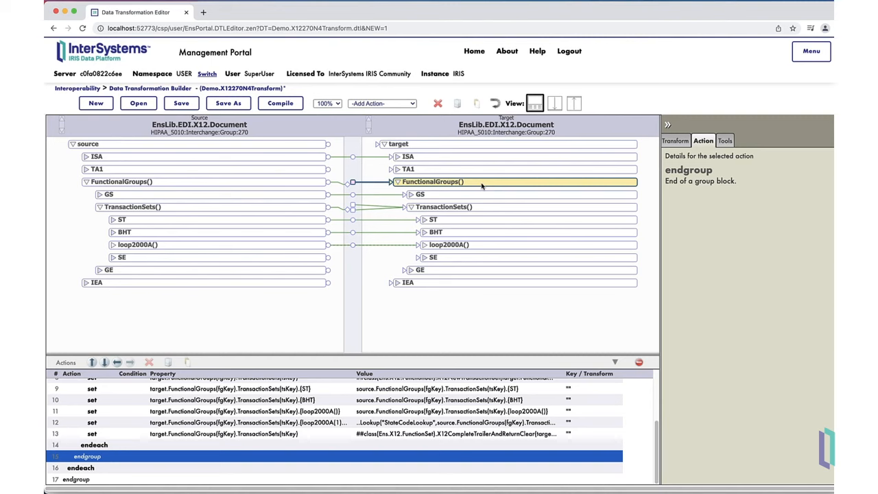
click(381, 103)
click(384, 114)
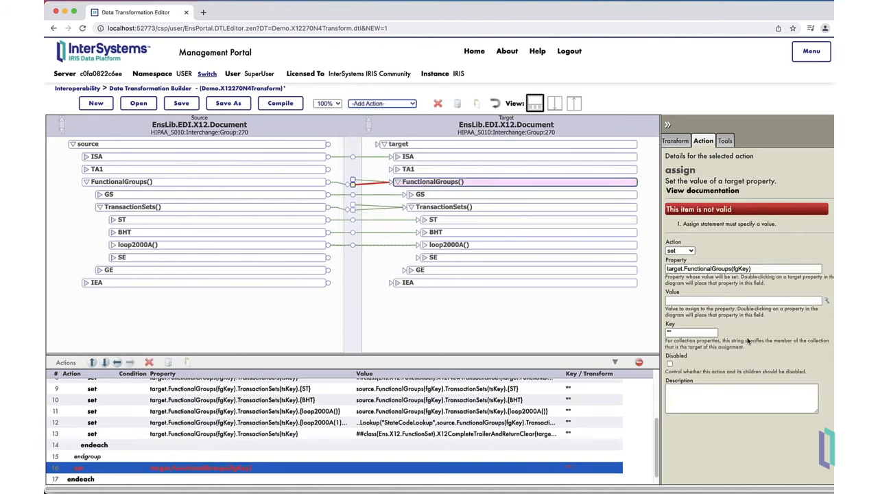
Set the new FunctionalGroups() action's value to X12CompleteTrailerAndReturnClear() with target.FunctionalGroups(fgKey) as the X12 document.
click(826, 301)
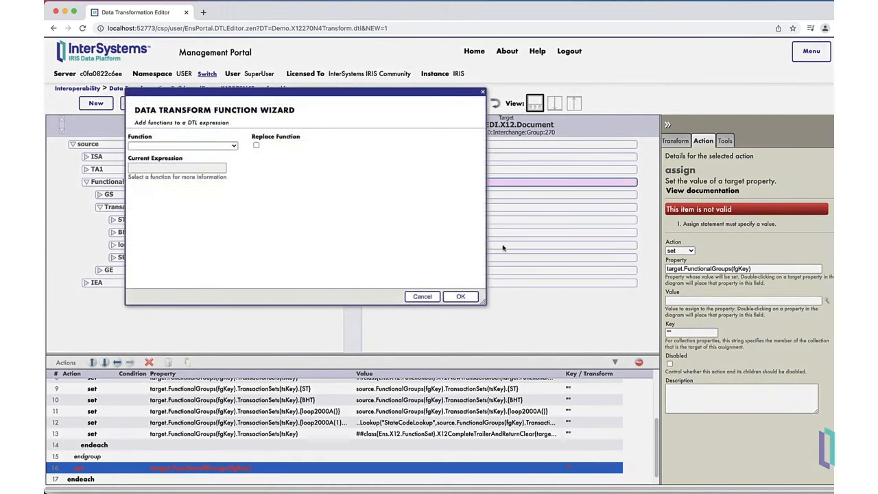
click(215, 145)
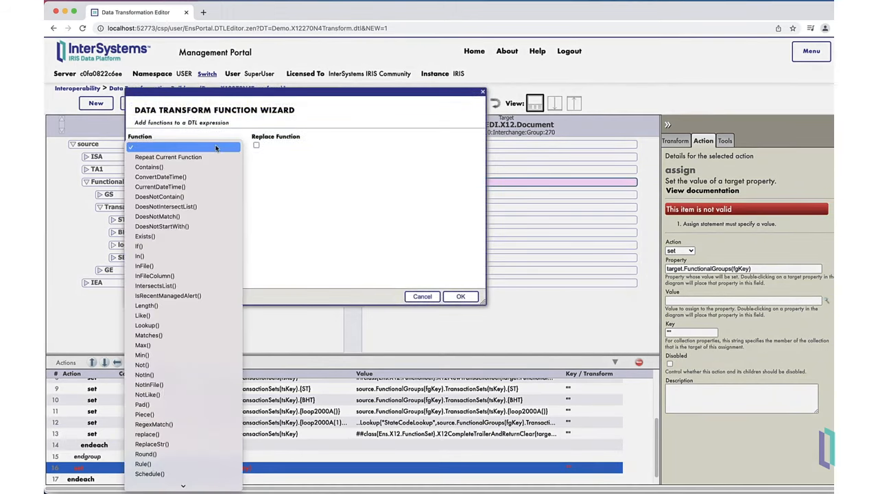
mouse_move(190, 485)
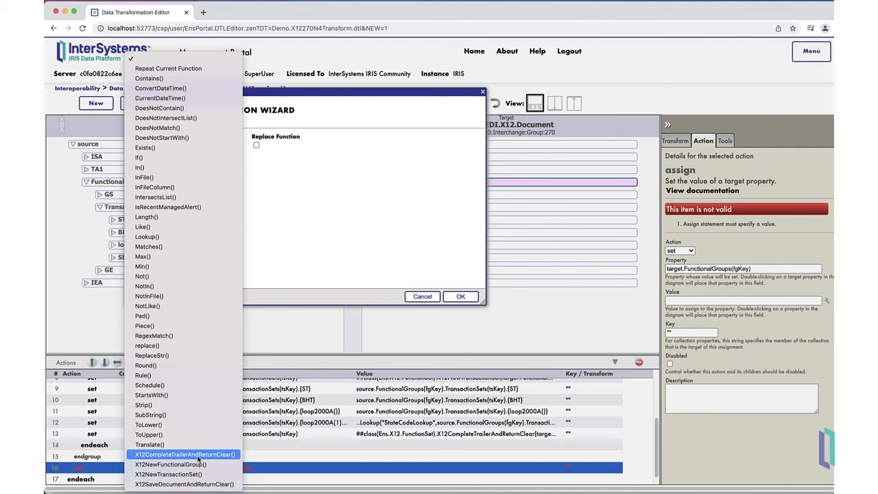
click(185, 454)
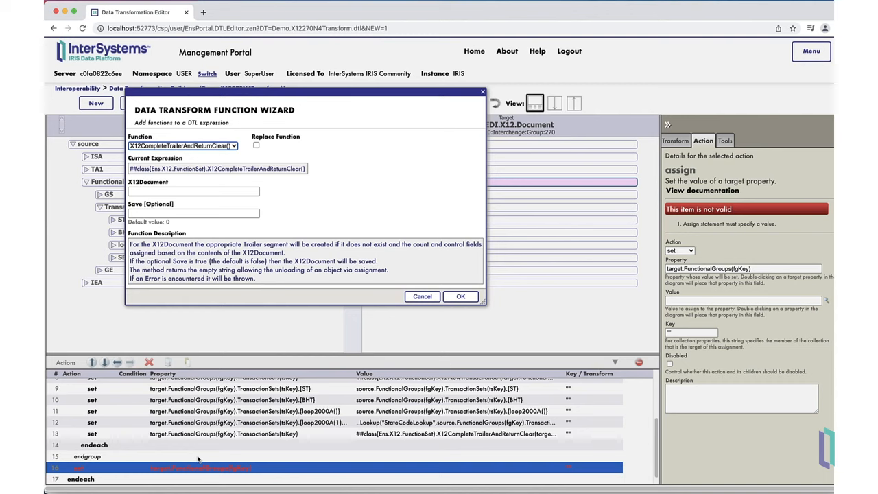
click(209, 191)
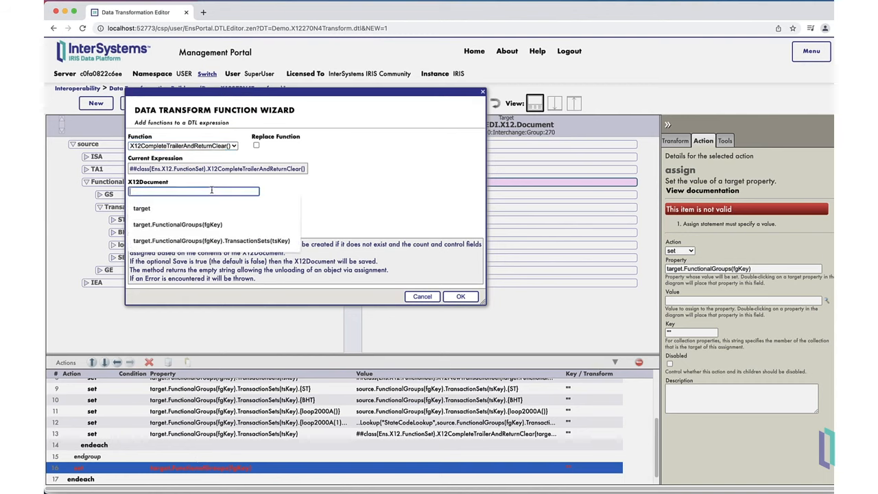
click(207, 223)
click(211, 213)
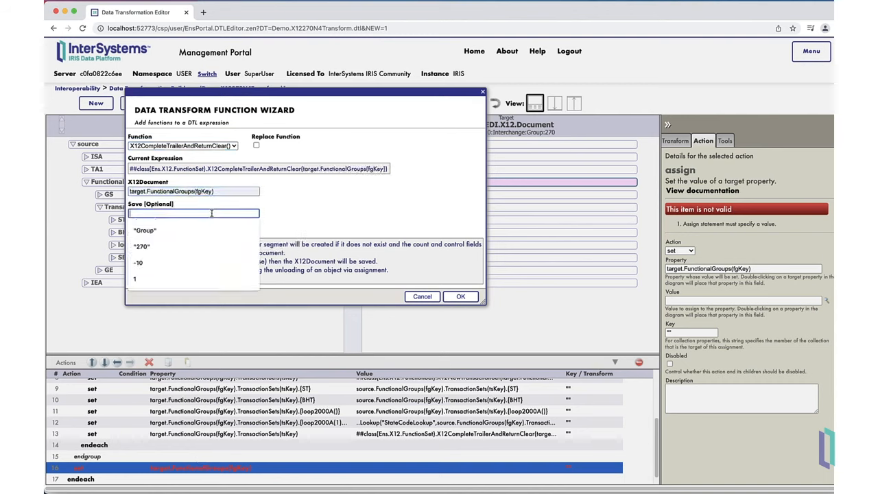
click(455, 296)
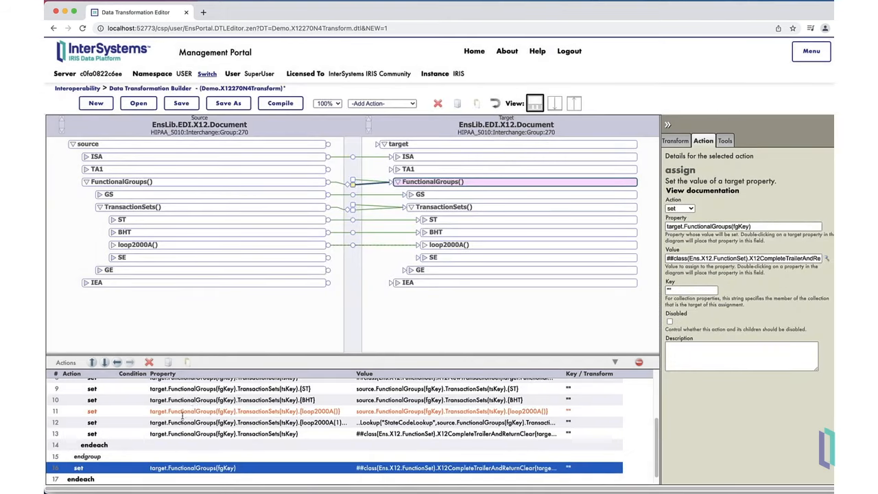
Add a set action after the final endgroup and name its property temp.
scroll(274, 439, down, 2)
click(107, 479)
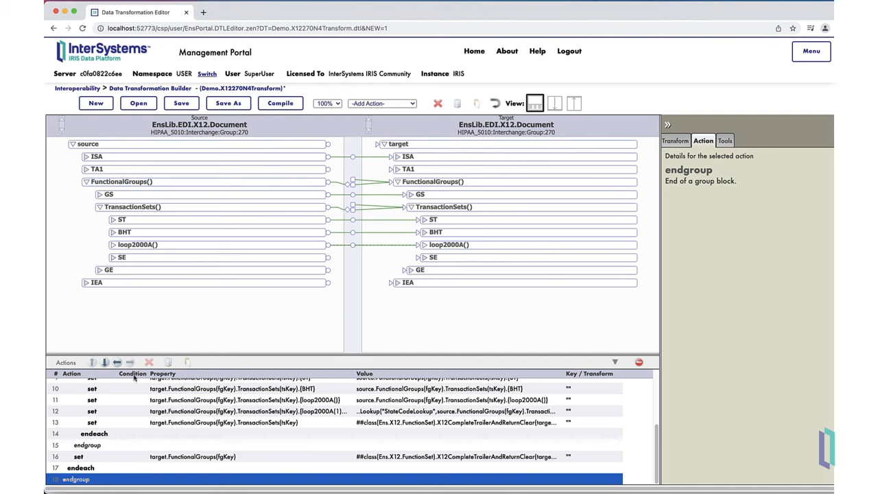
click(361, 104)
click(361, 114)
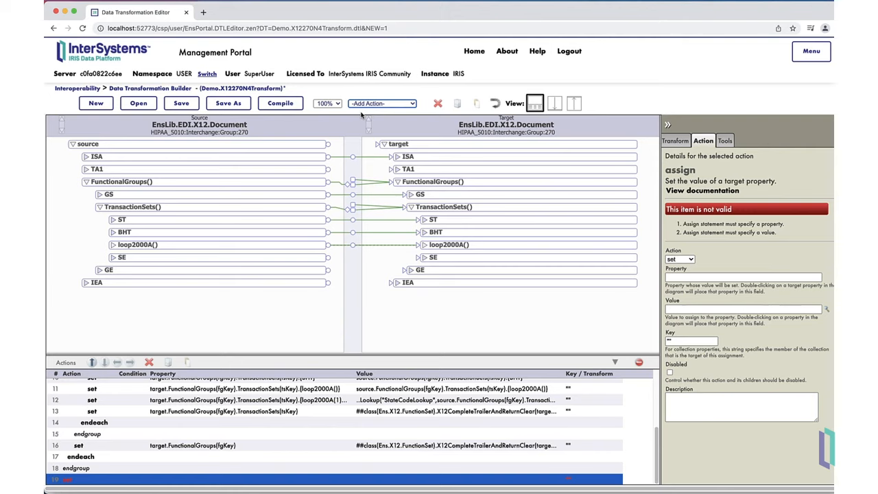
click(705, 277)
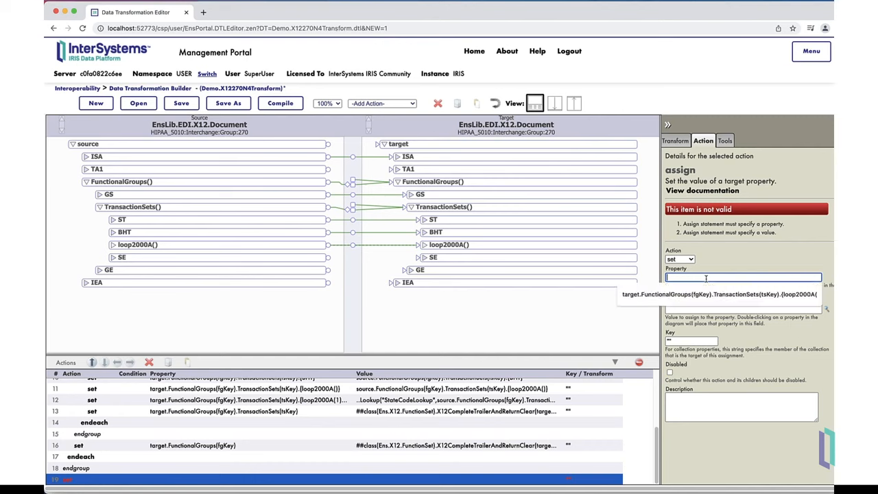
text(temp)
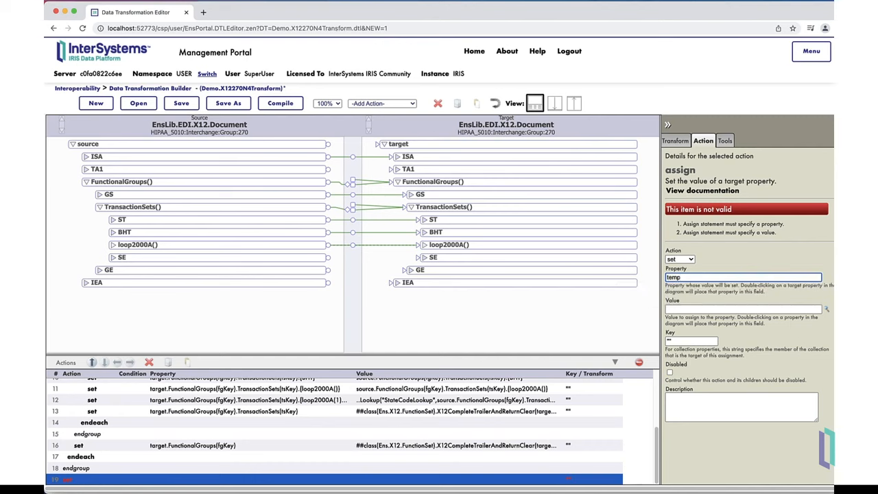
Set the temp action's value to X12CompleteTrailerAndReturnClear() with target as the X12 document and Save 1.
click(826, 309)
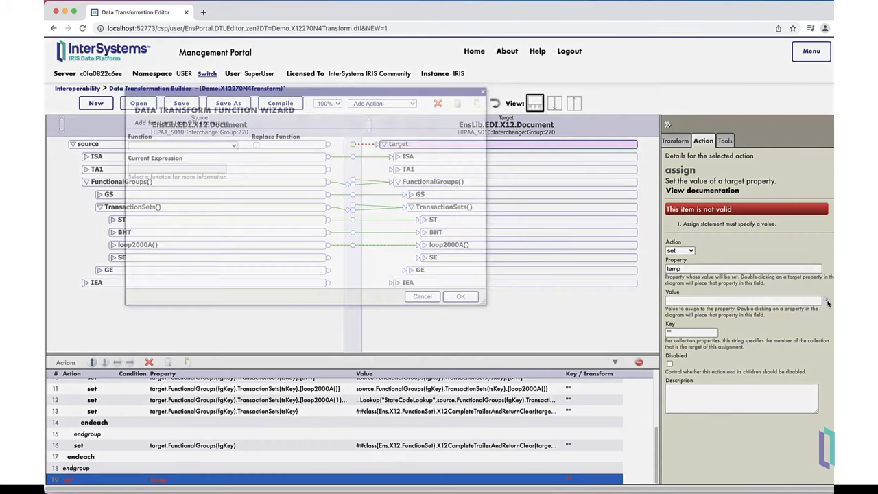
click(226, 146)
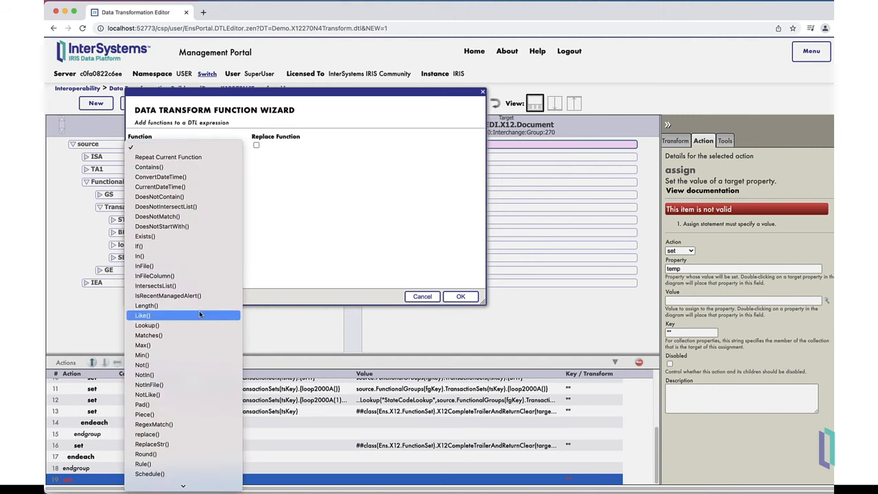
scroll(199, 312, down, 3)
click(201, 454)
click(225, 193)
text(target)
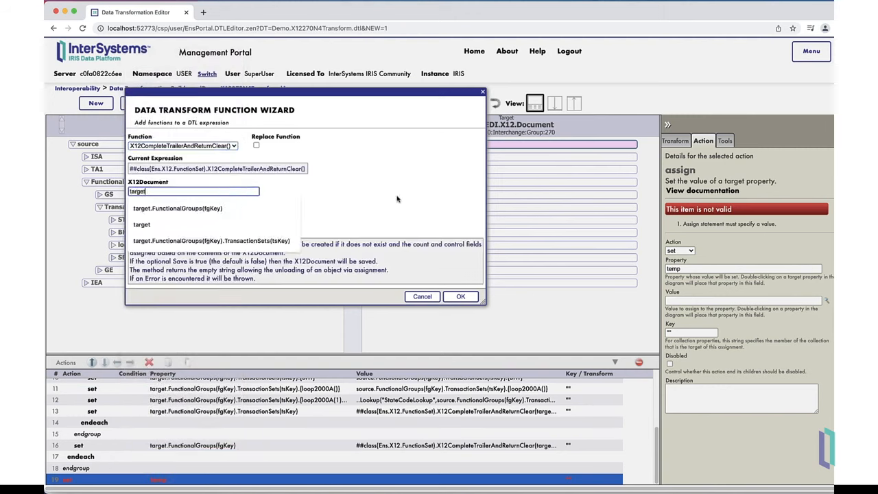
key(Tab)
click(226, 214)
text(1)
click(473, 296)
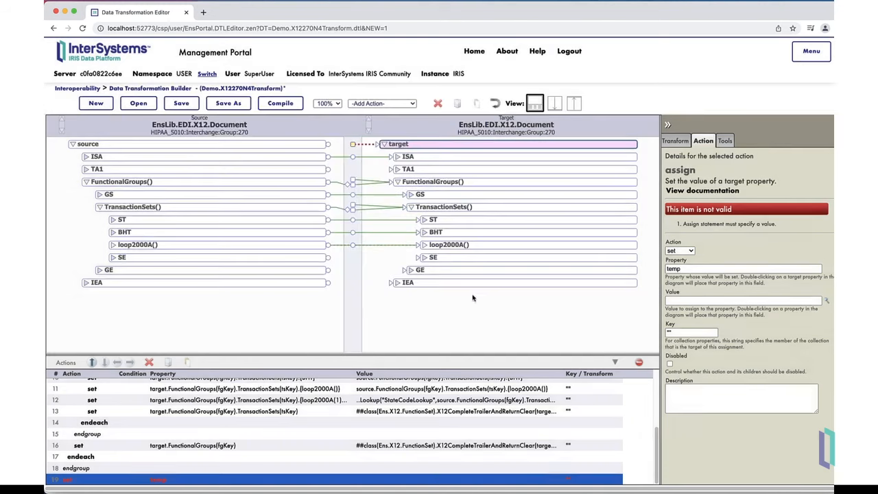
Save and compile the data transformation.
click(280, 103)
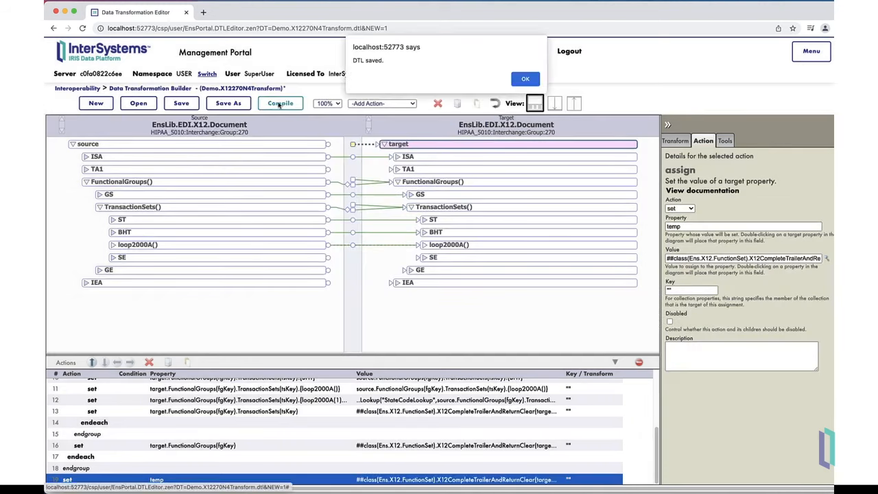
click(524, 78)
click(461, 347)
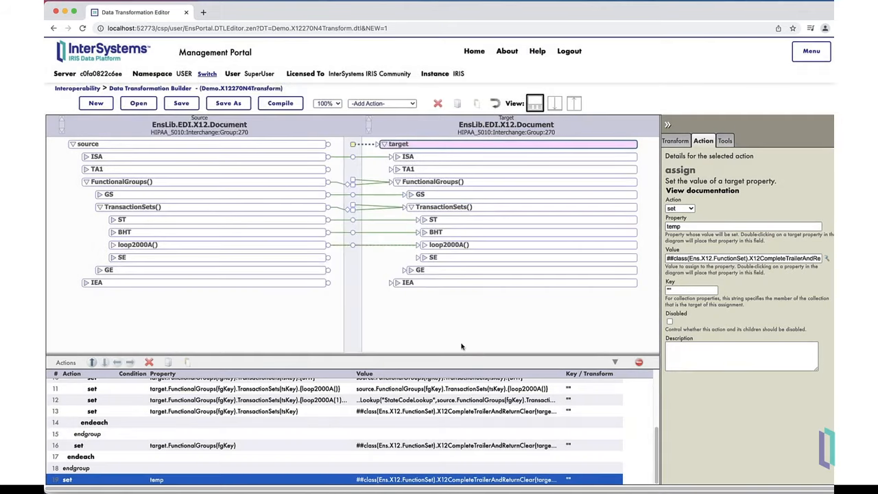
Test the data transformation with the supplied X12 270 input message.
click(723, 141)
click(713, 172)
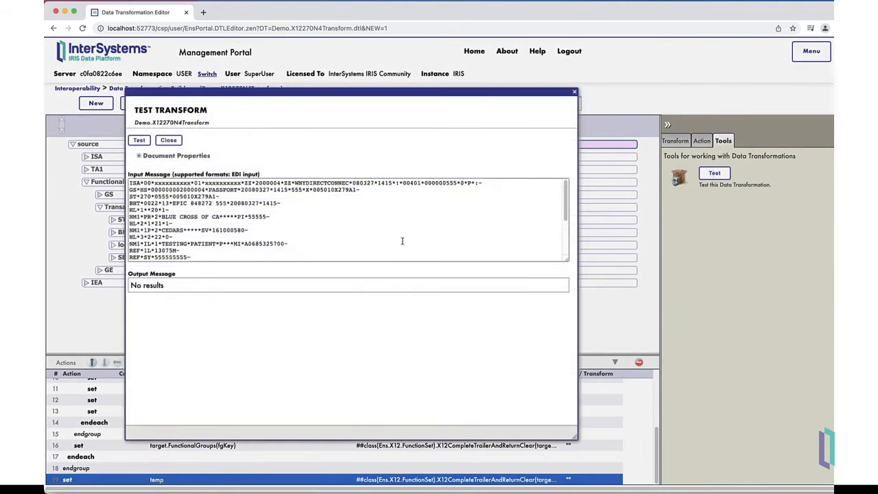
scroll(409, 208, down, 5)
scroll(409, 208, up, 5)
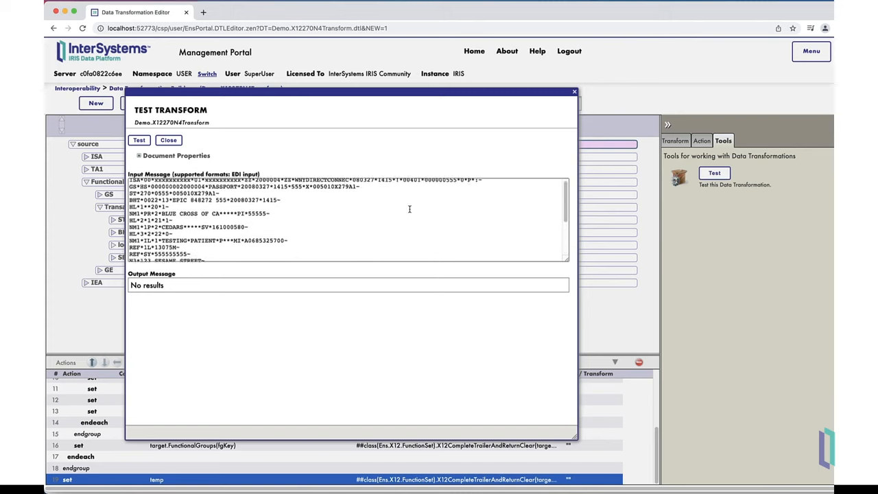
click(139, 141)
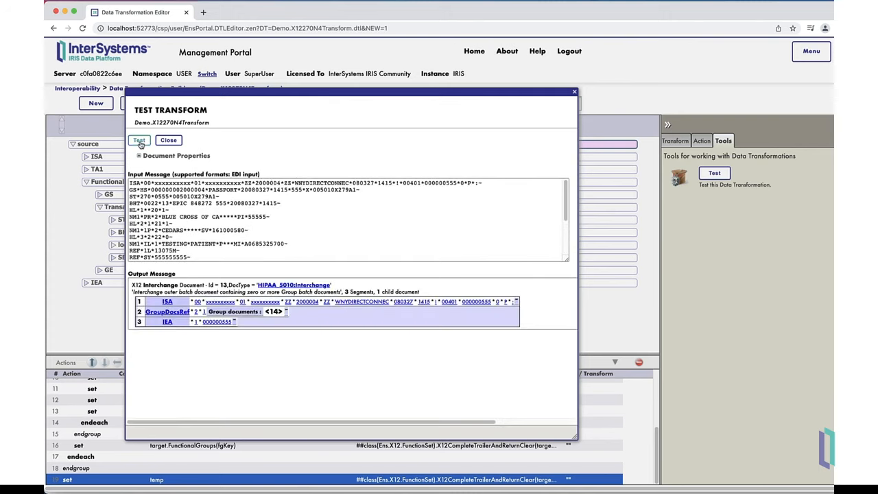
Open the test output's group and transaction set documents and compare the N4 state value with the input message.
click(271, 312)
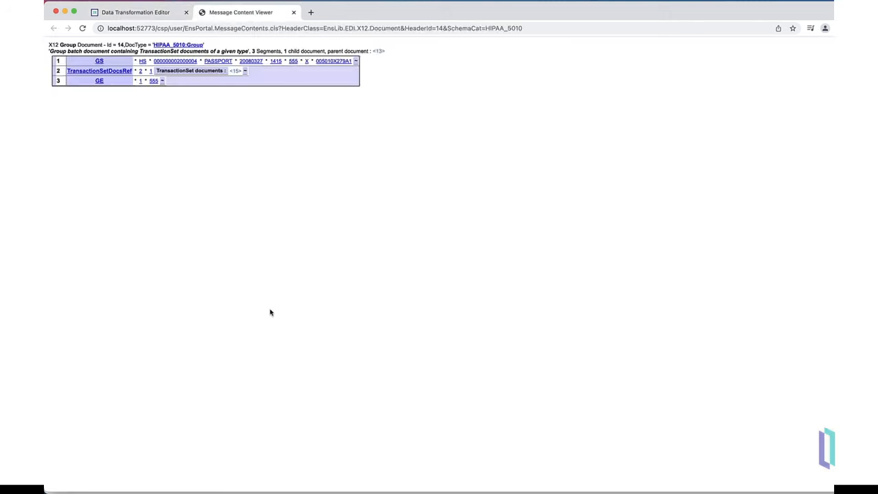
click(235, 71)
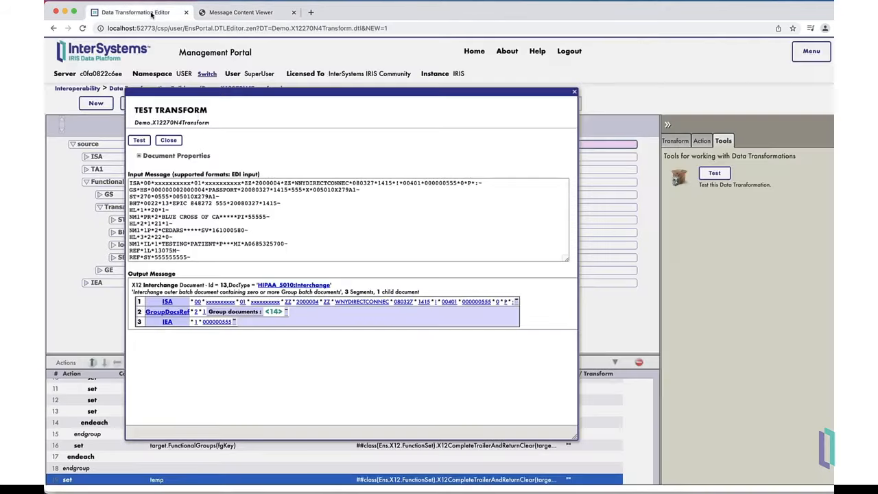
click(153, 14)
scroll(199, 210, down, 2)
scroll(199, 209, down, 2)
drag(209, 210, 176, 211)
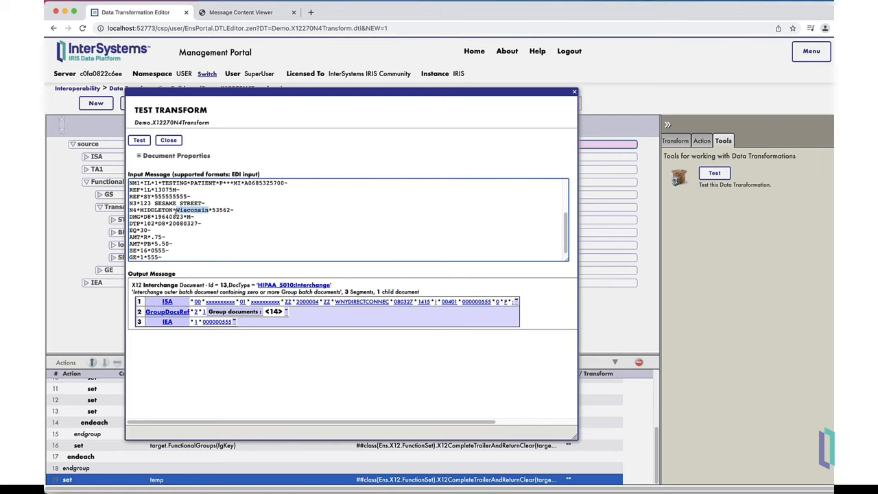
click(241, 211)
click(232, 18)
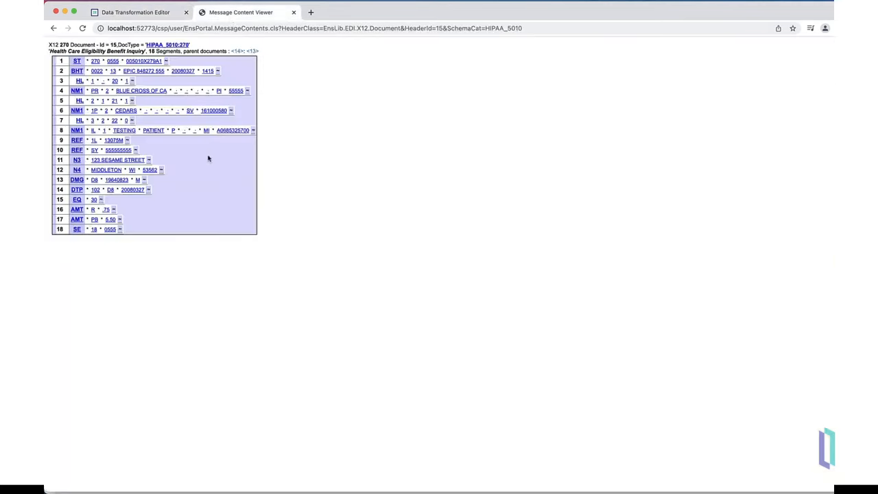